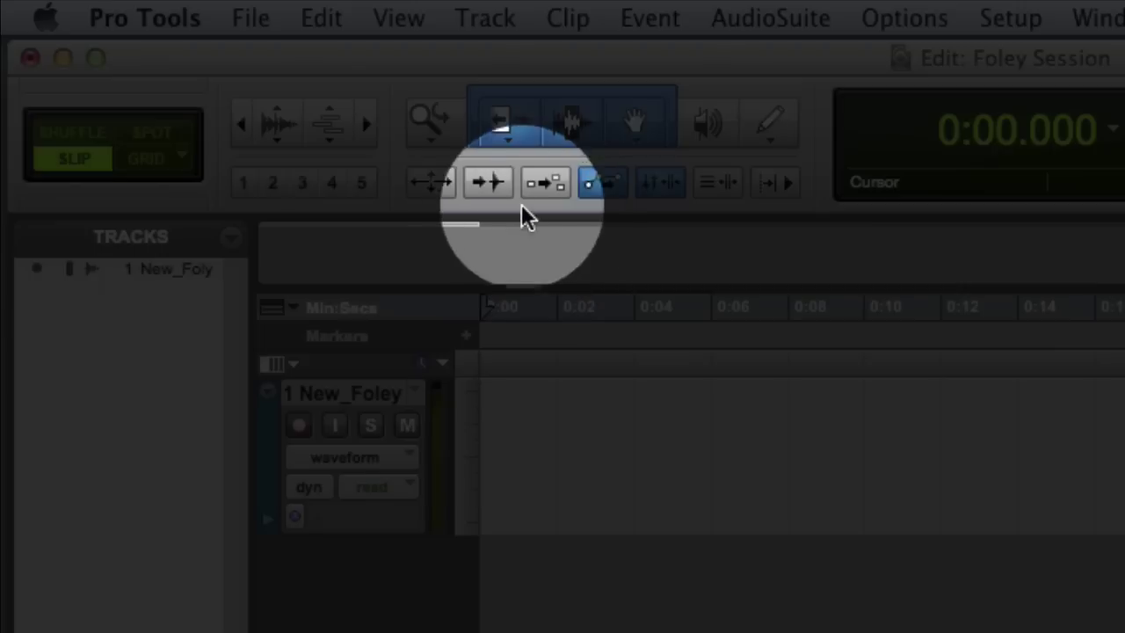
Step: Enable Tab to Transients so tabbing jumps the insertion point between transients
left_click(506, 193)
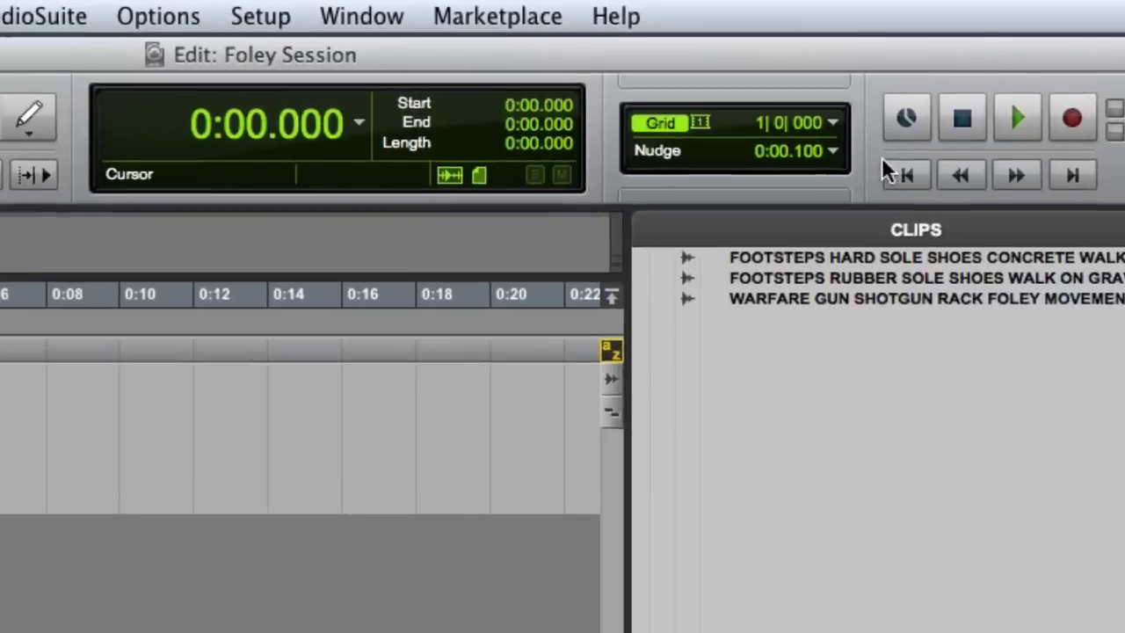
Step: Set the nudge amount to 1 msec
left_click(895, 88)
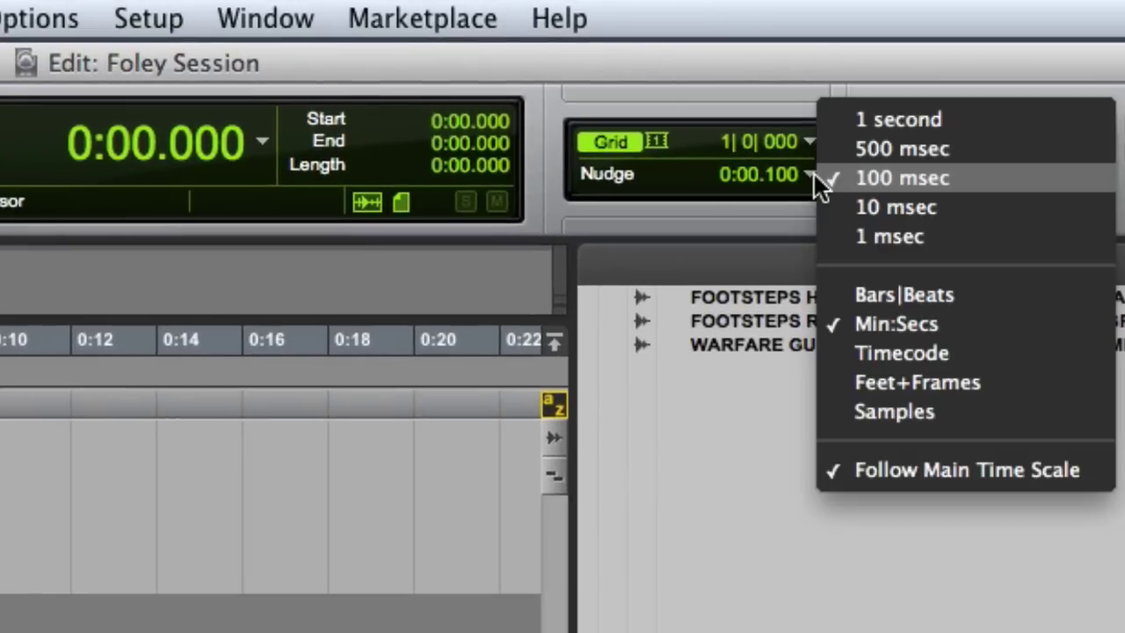
left_click(978, 238)
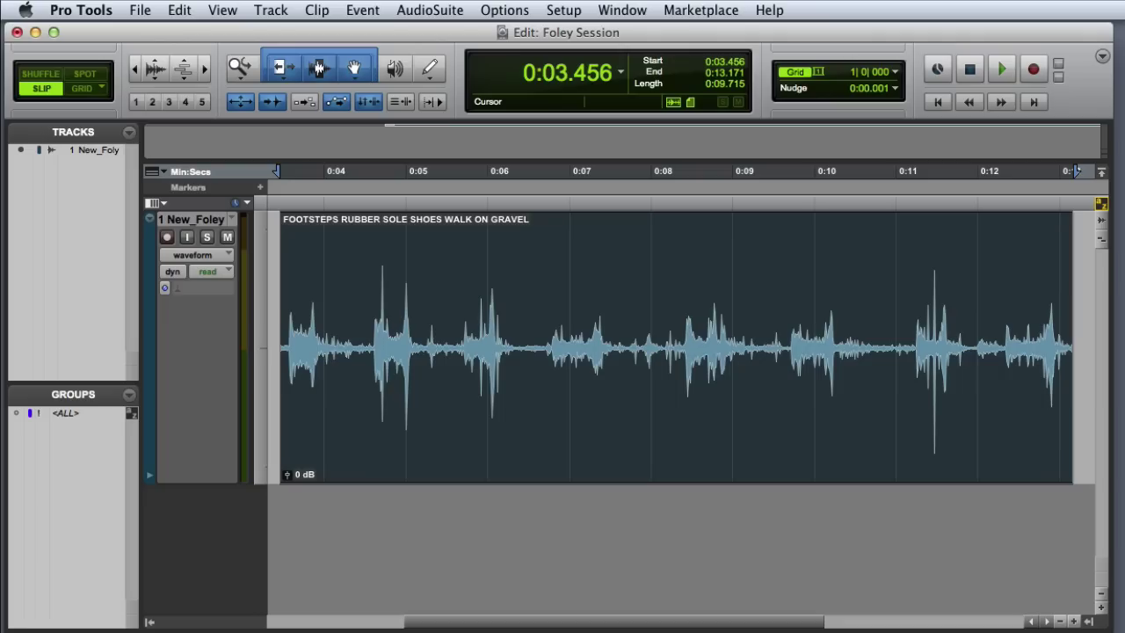
Step: Place the edit point at the first footstep, audition it, and nudge back to 0:03.580
left_click(290, 351)
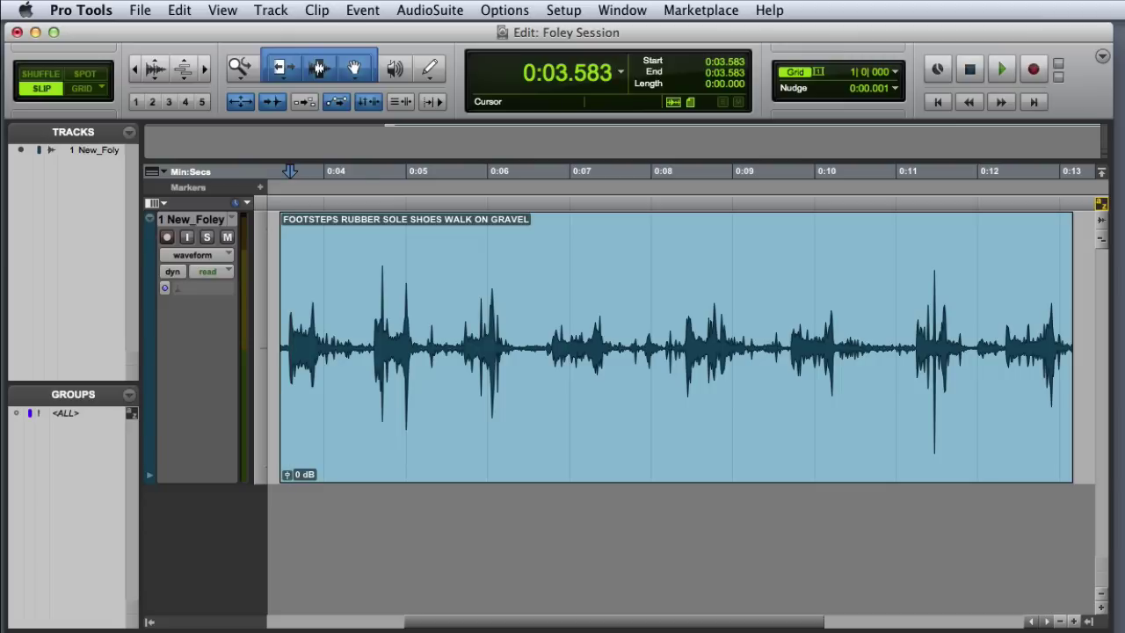
key("space")
key("space")
key("space")
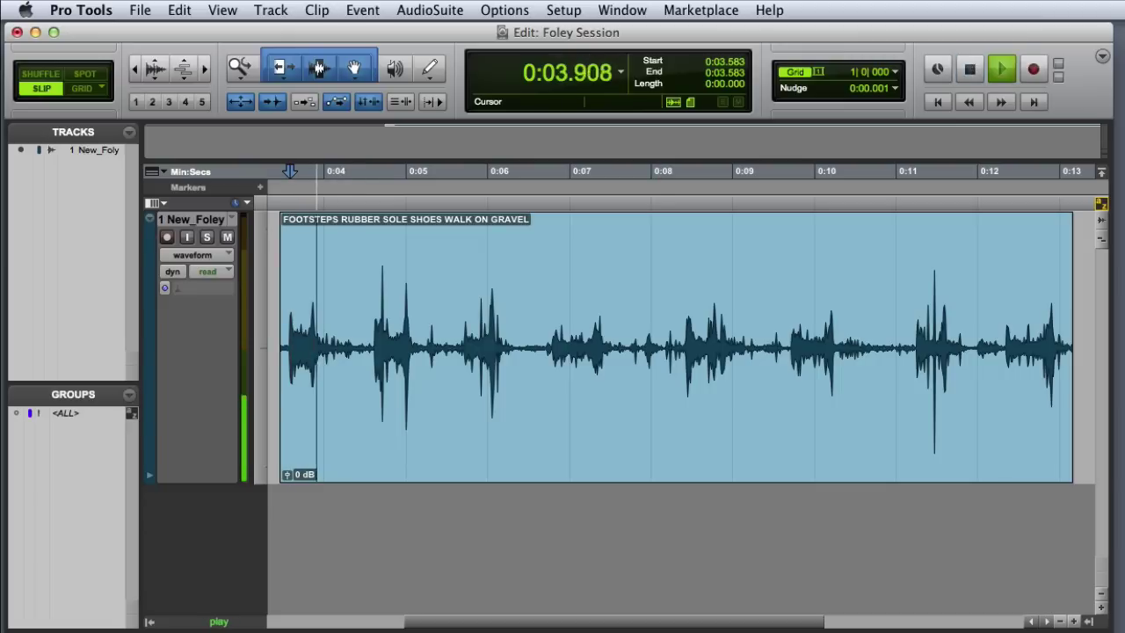
key("space")
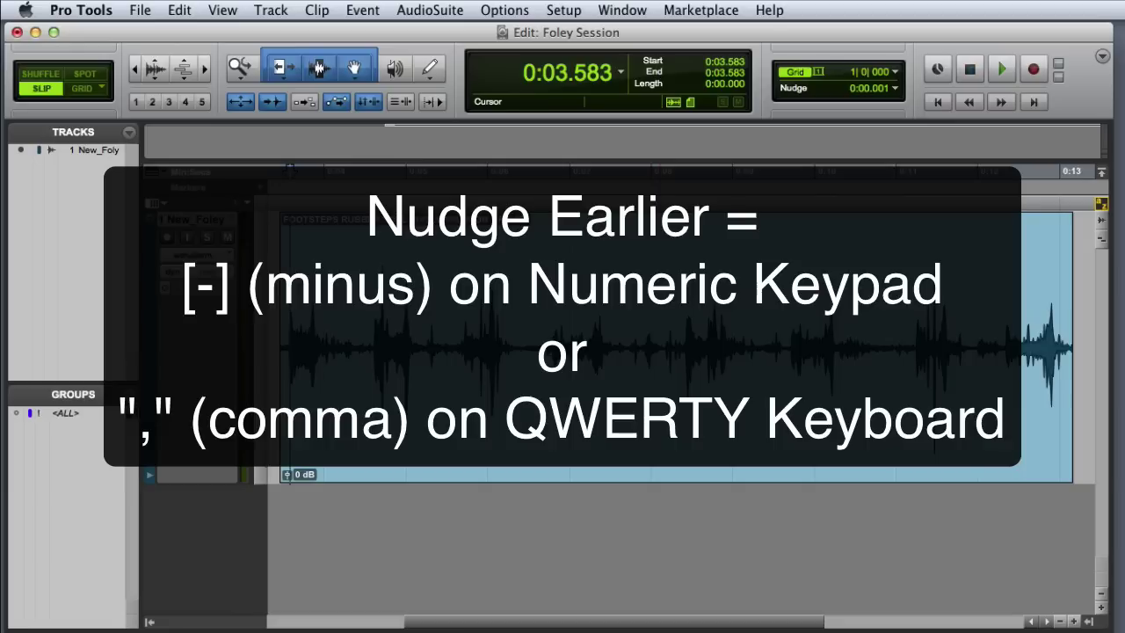
key("comma")
key("comma")
key("comma")
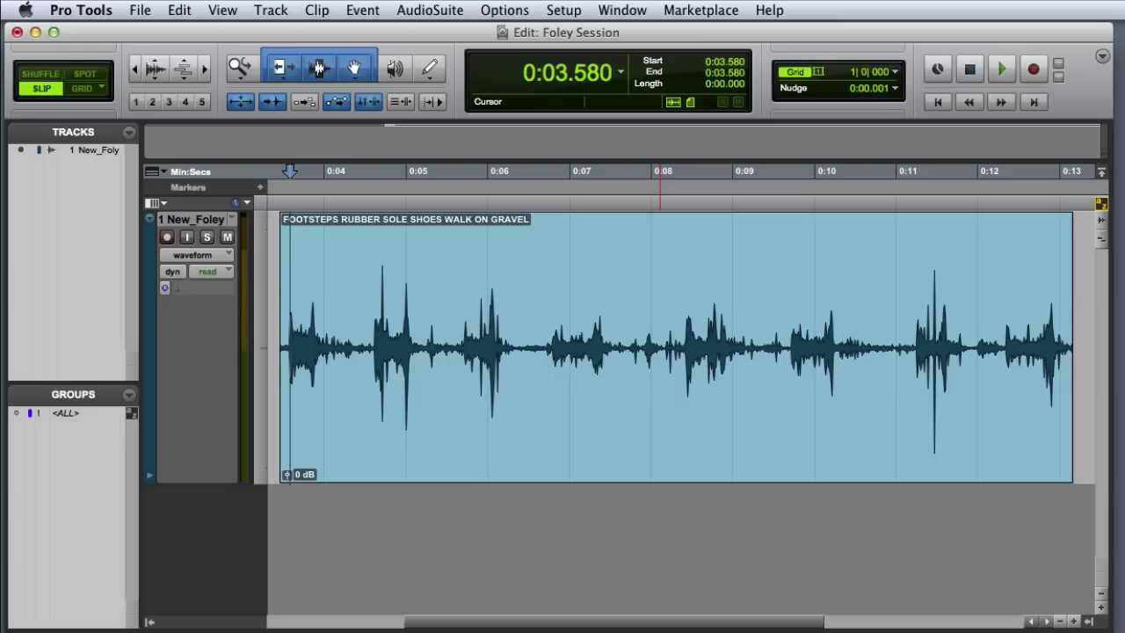
left_click(174, 10)
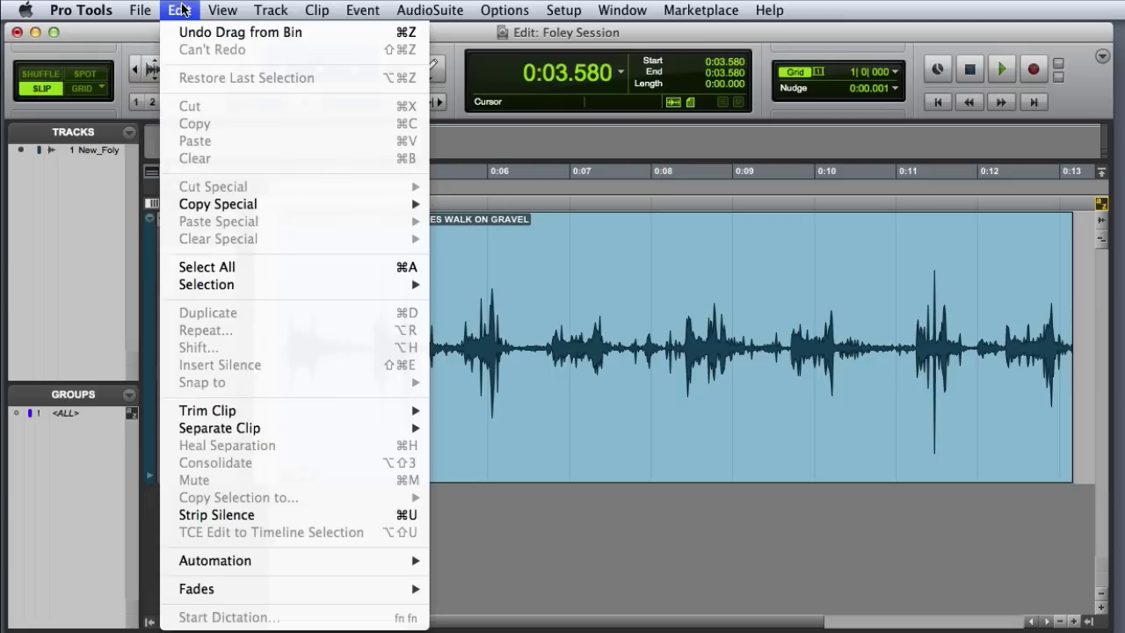
mouse_move(289, 412)
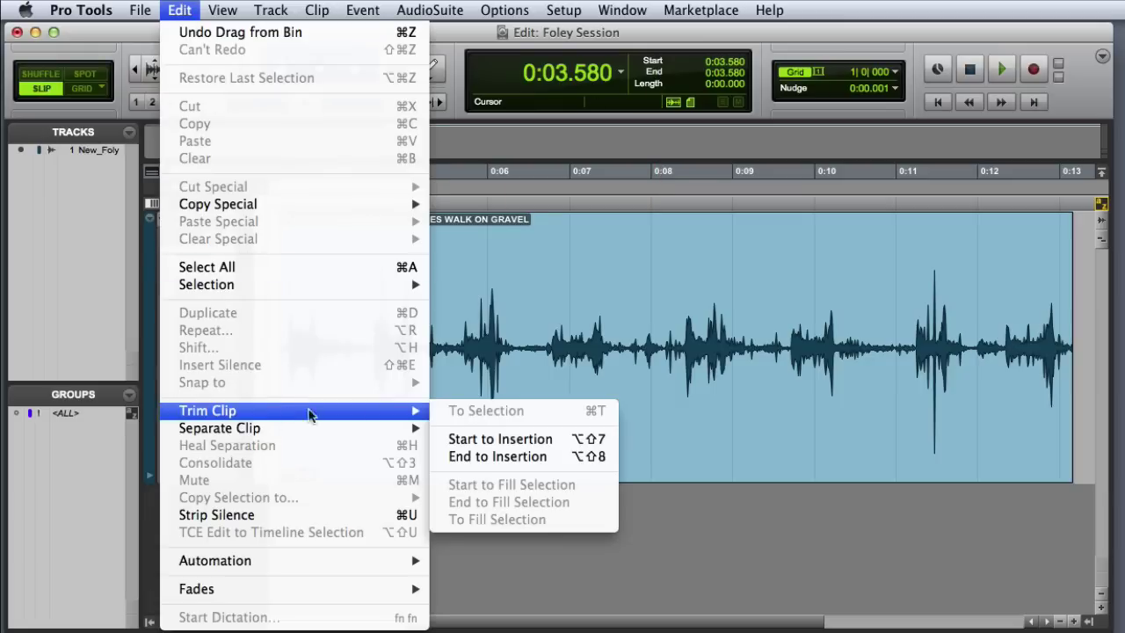
left_click(554, 437)
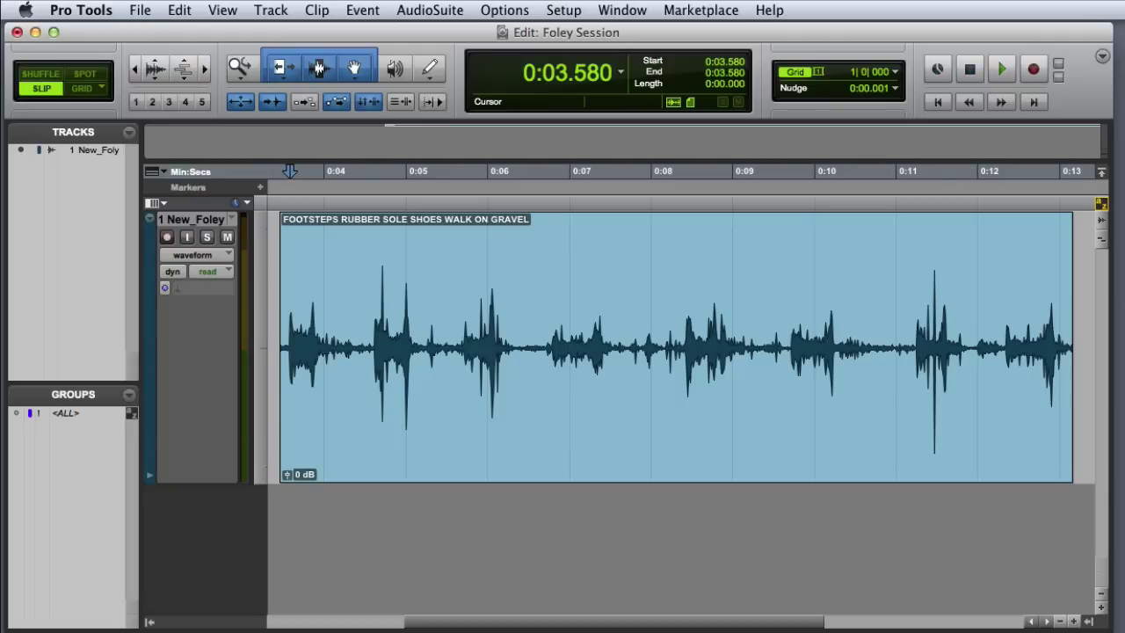
Step: Trim the clip start to 0:03.580 and set the edit point 3 ms before the second footstep
key("a")
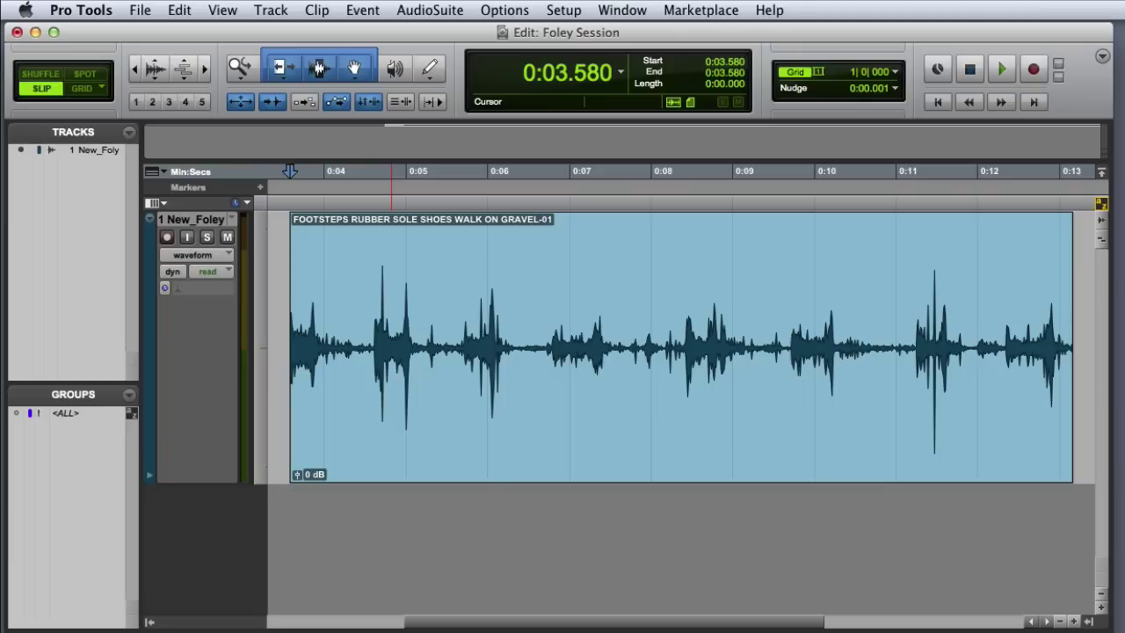
left_click_drag(290, 171, 375, 171)
key("space")
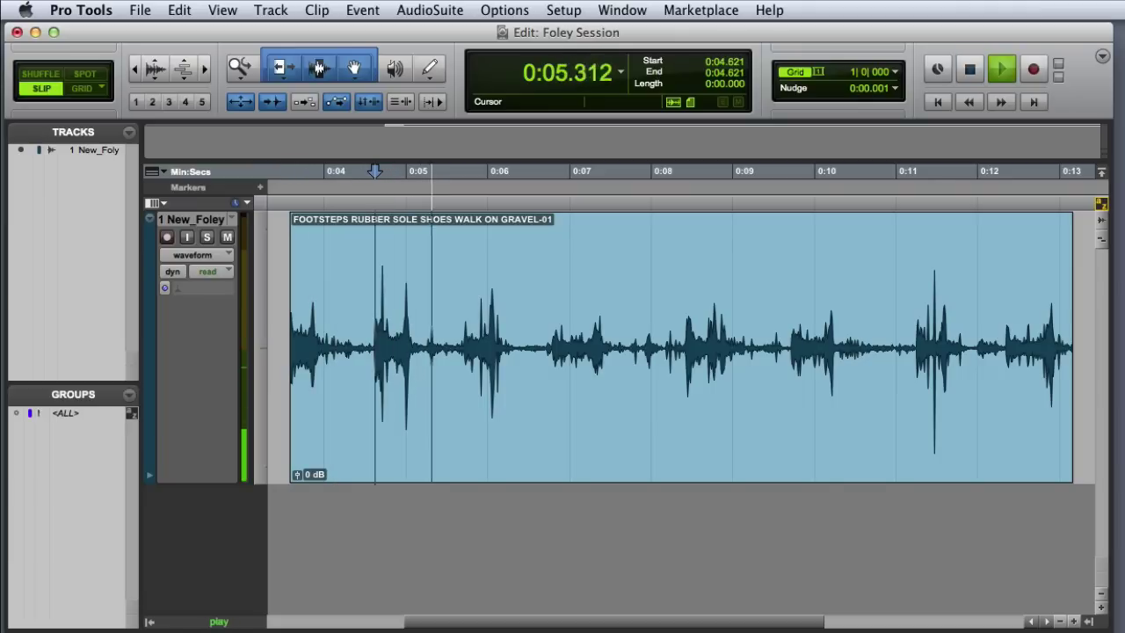
key("space")
key("space")
key("space")
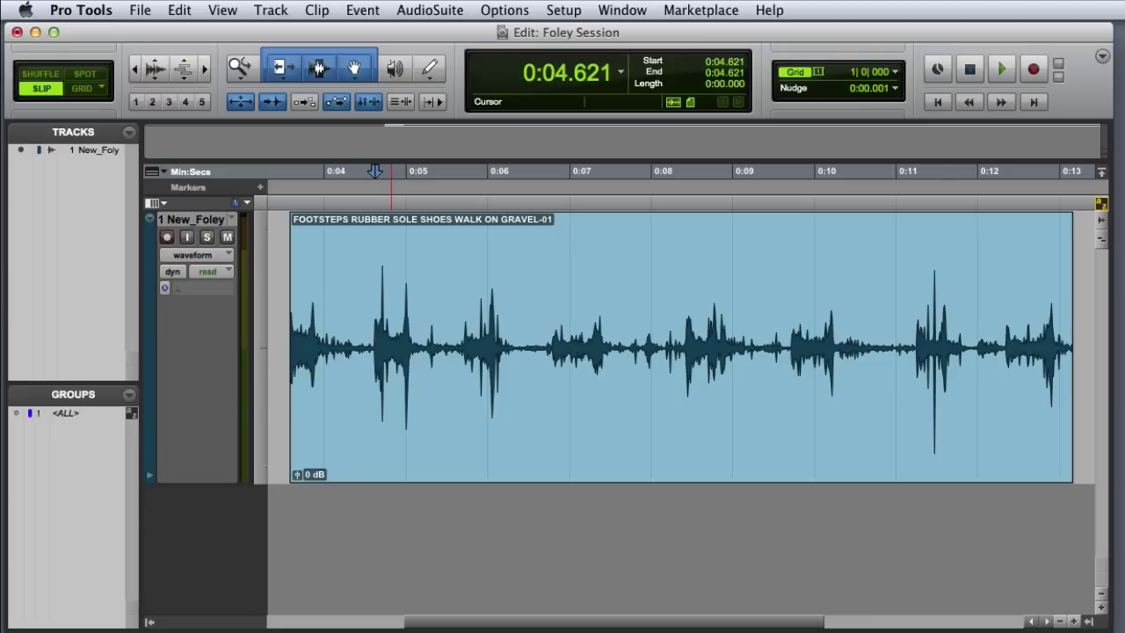
key("minus")
key("minus")
key("minus")
Step: Split the gravel clip at the 0:04.618 edit point with Edit > Separate Clip
left_click(179, 10)
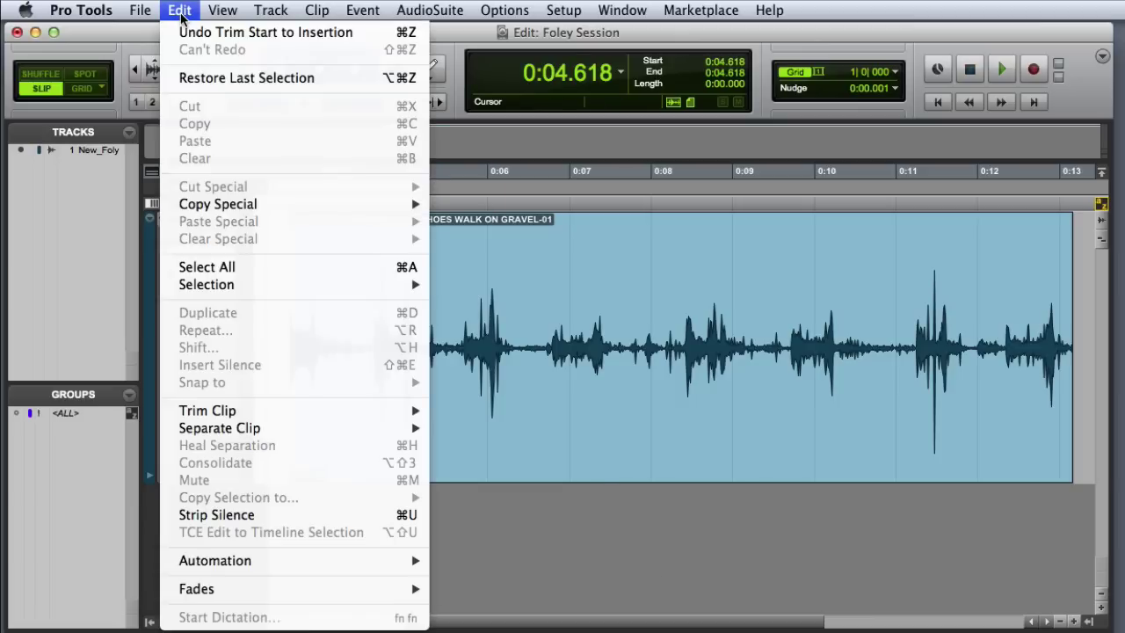
mouse_move(315, 433)
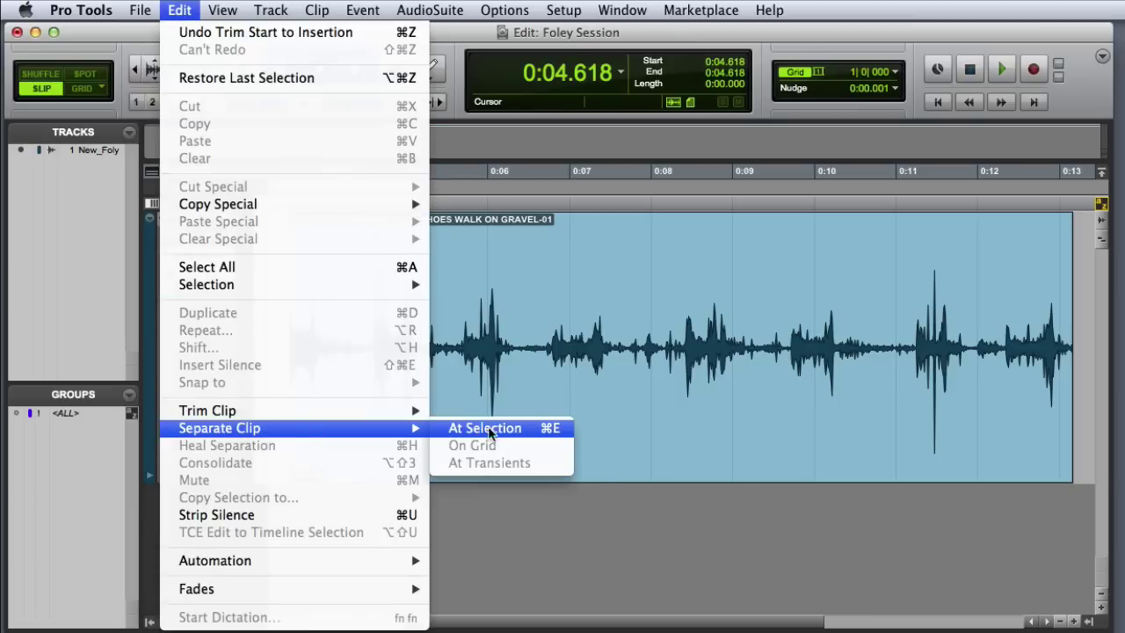
left_click(527, 427)
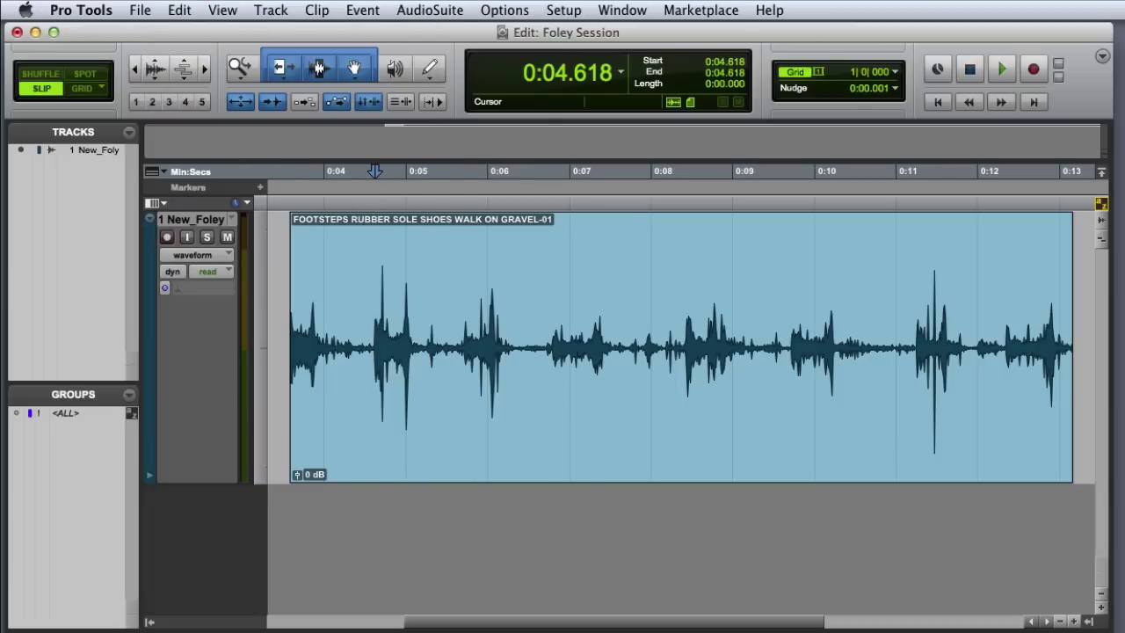
Step: Split the gravel clip at 0:04.618, 0:05.721 and 0:06.732, each 3 ms before a footstep
key("super+e")
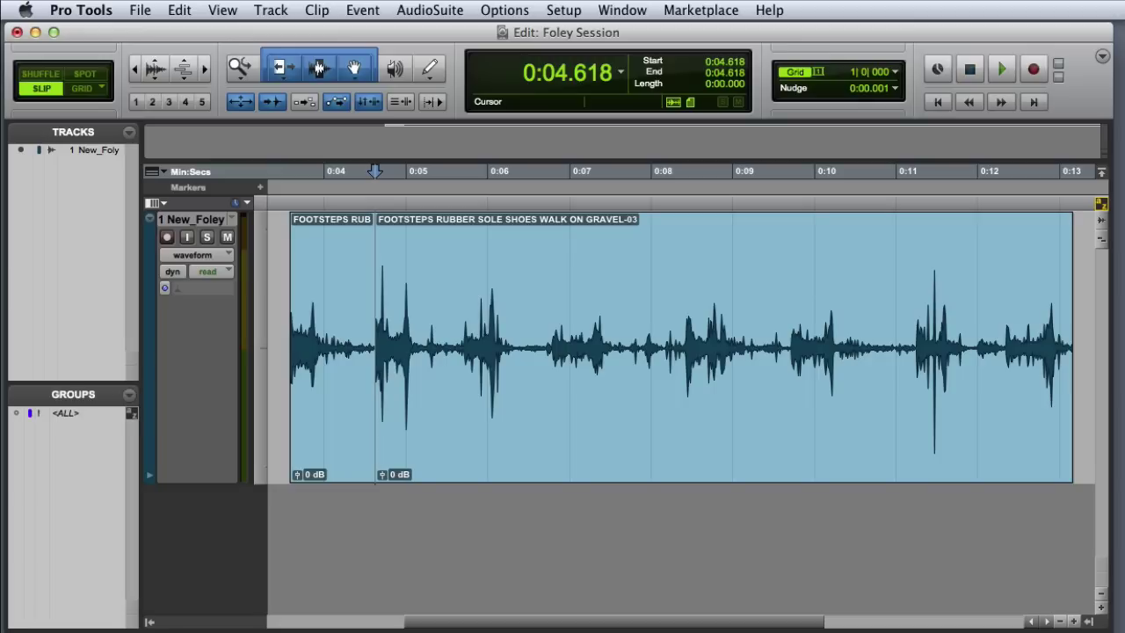
key("Tab")
key("Tab")
key("Tab")
key("Tab")
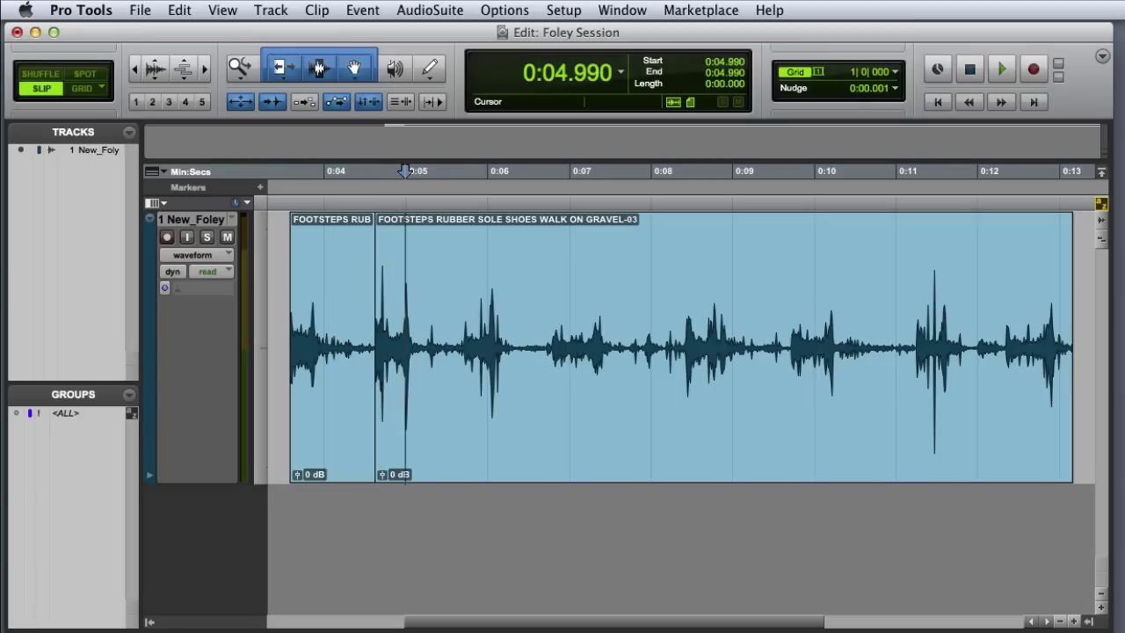
key("Tab")
key("Tab")
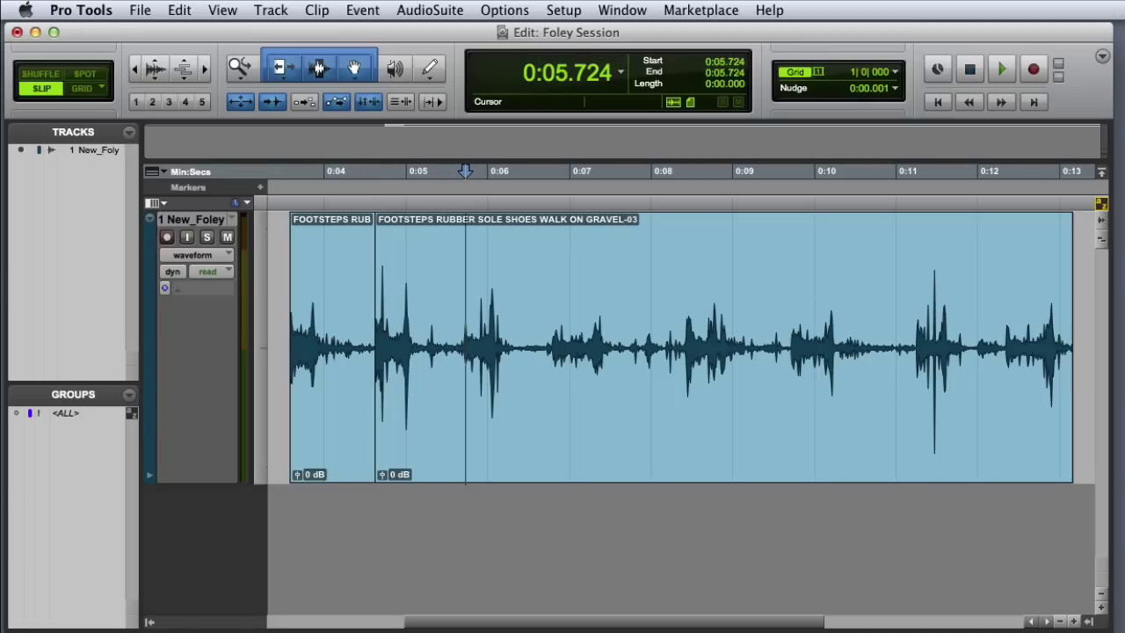
key("space")
key("space")
key("minus")
key("minus")
key("minus")
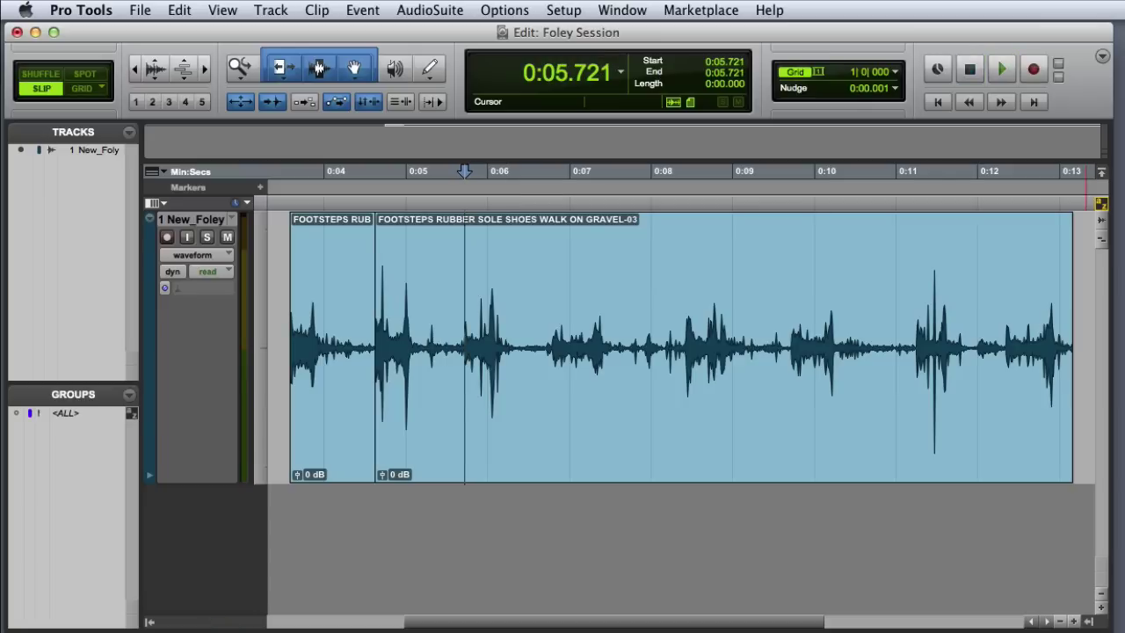
key("super+e")
key("Tab")
key("Tab")
key("Tab")
key("Tab")
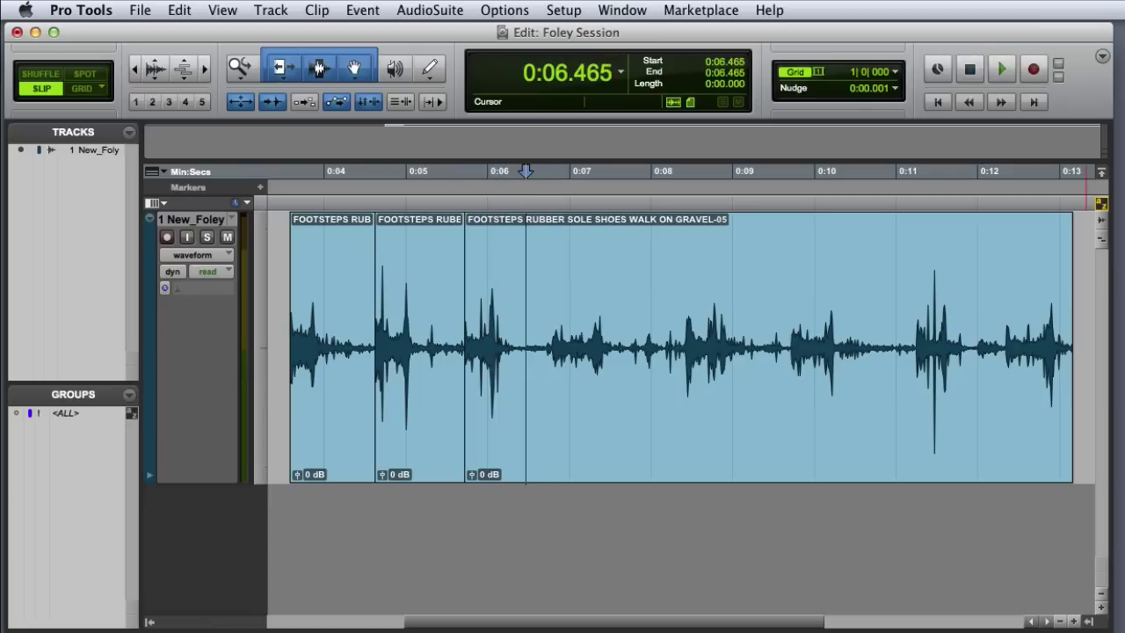
key("Tab")
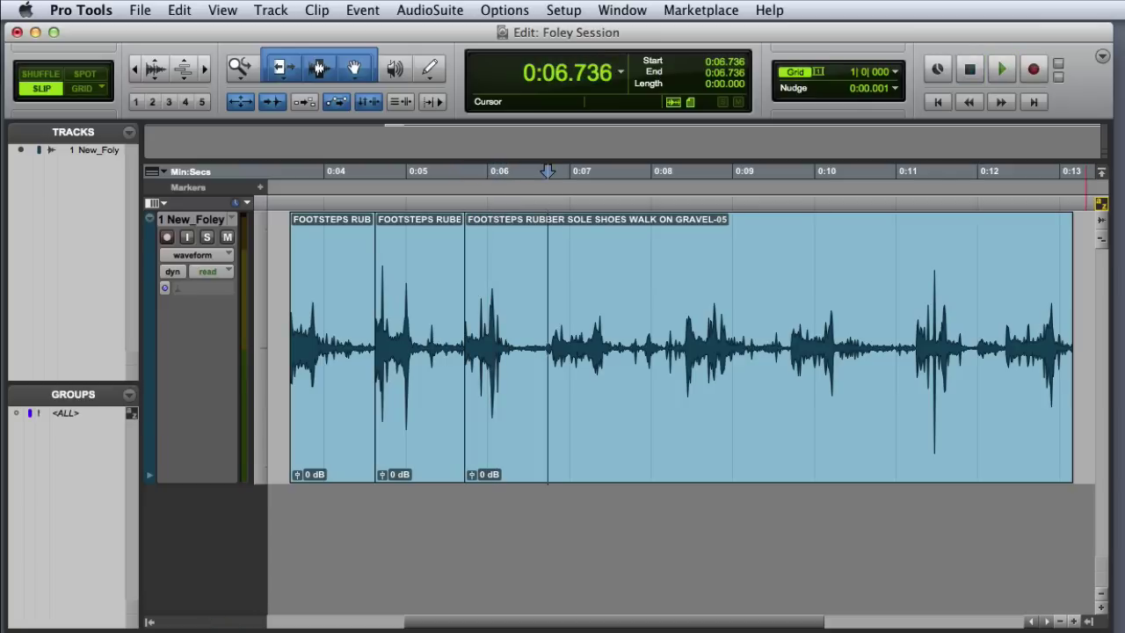
key("minus")
key("minus")
key("minus")
key("super+e")
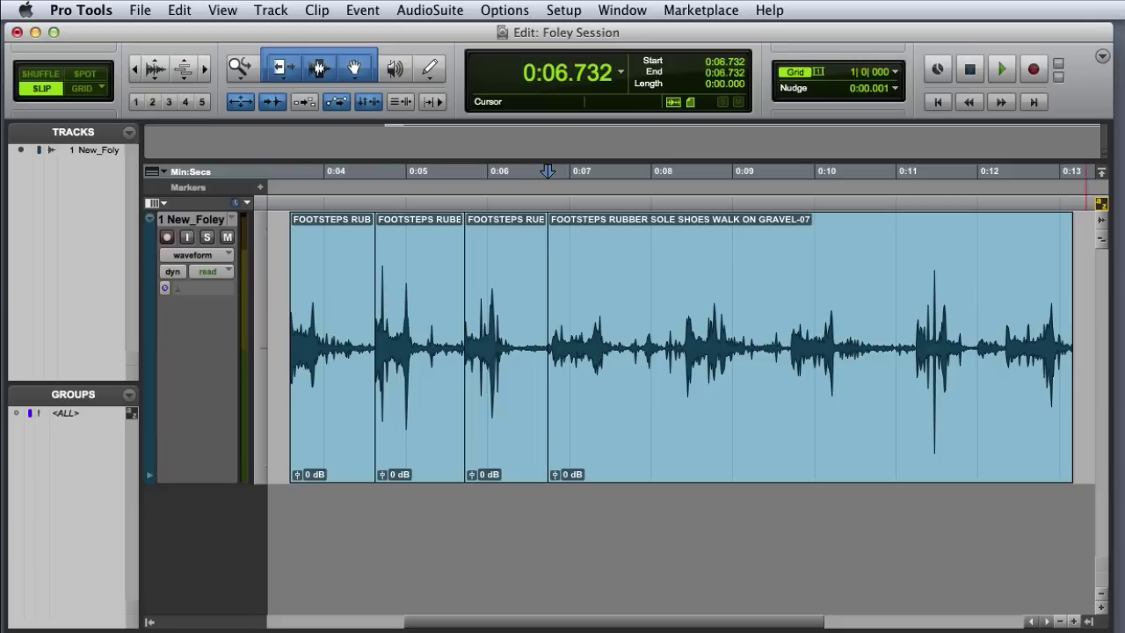
Step: Split the clip at 0:08.429 and 0:09.722, 3 ms before the next two footsteps
key("Tab")
key("Tab")
key("Tab")
key("Tab")
key("Tab")
key("Tab")
key("Tab")
key("Tab")
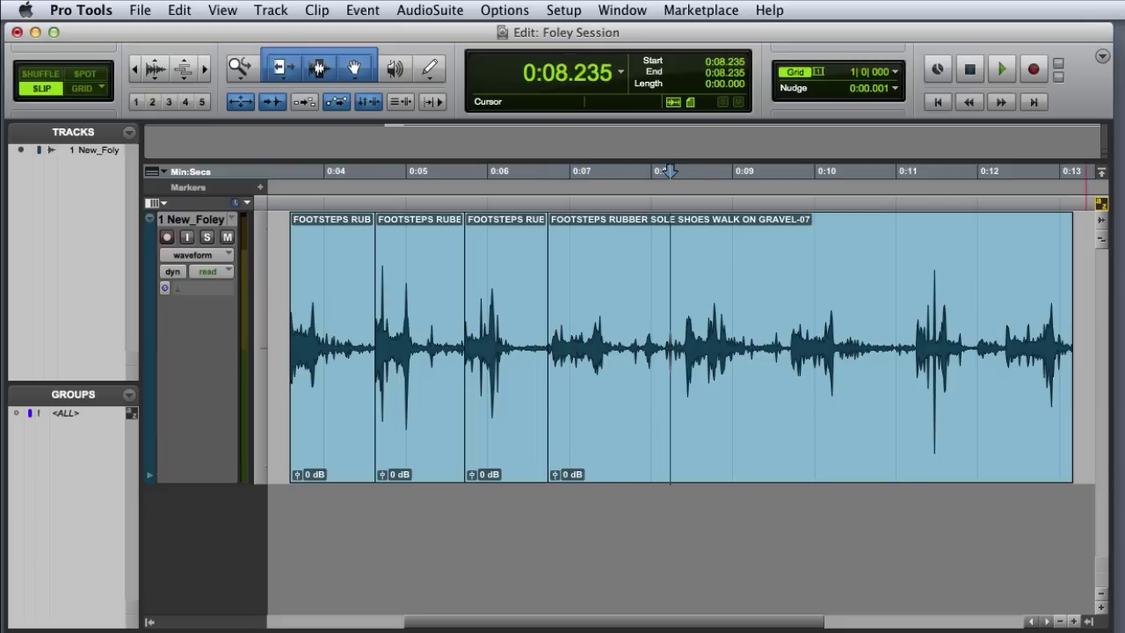
key("space")
key("space")
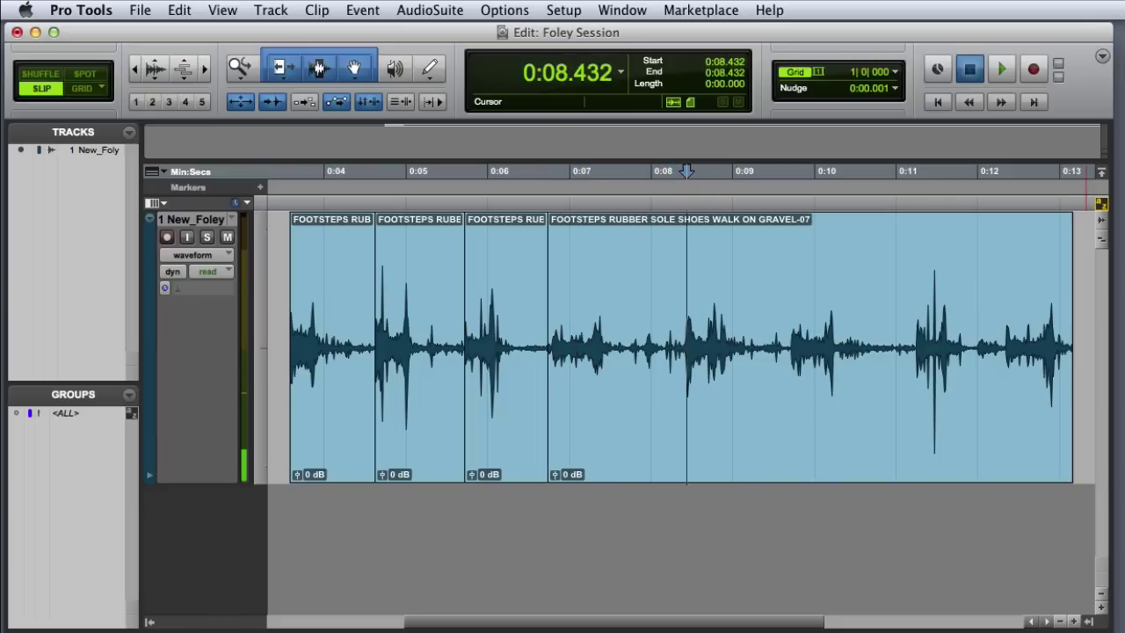
key("minus")
key("minus")
key("minus")
key("super+e")
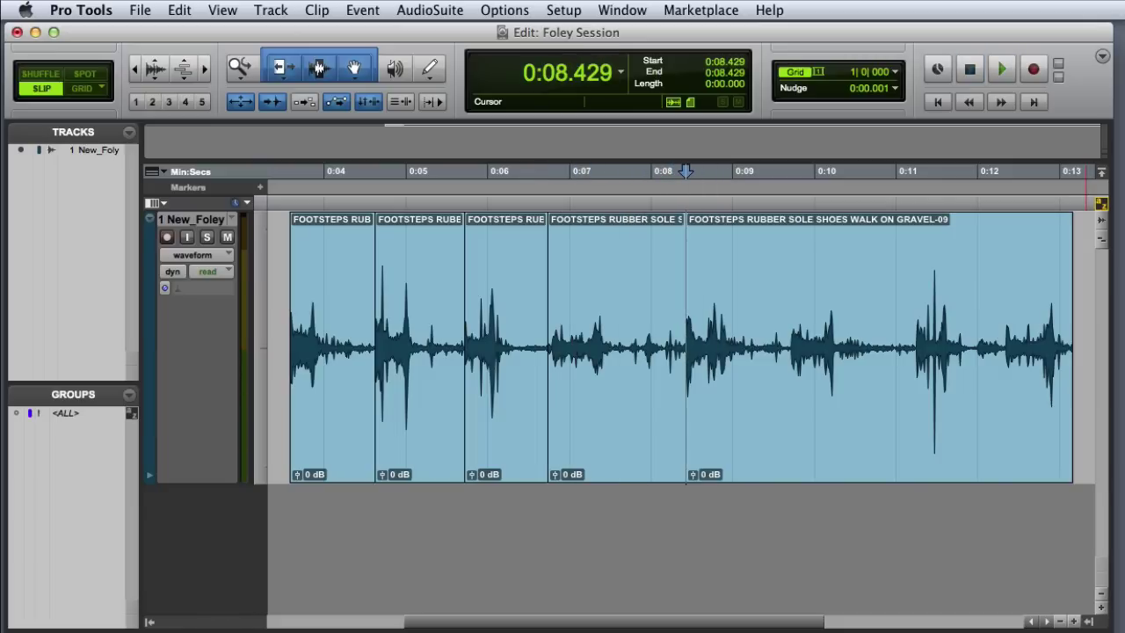
key("Tab")
key("Tab")
key("Tab")
key("Tab")
key("Tab")
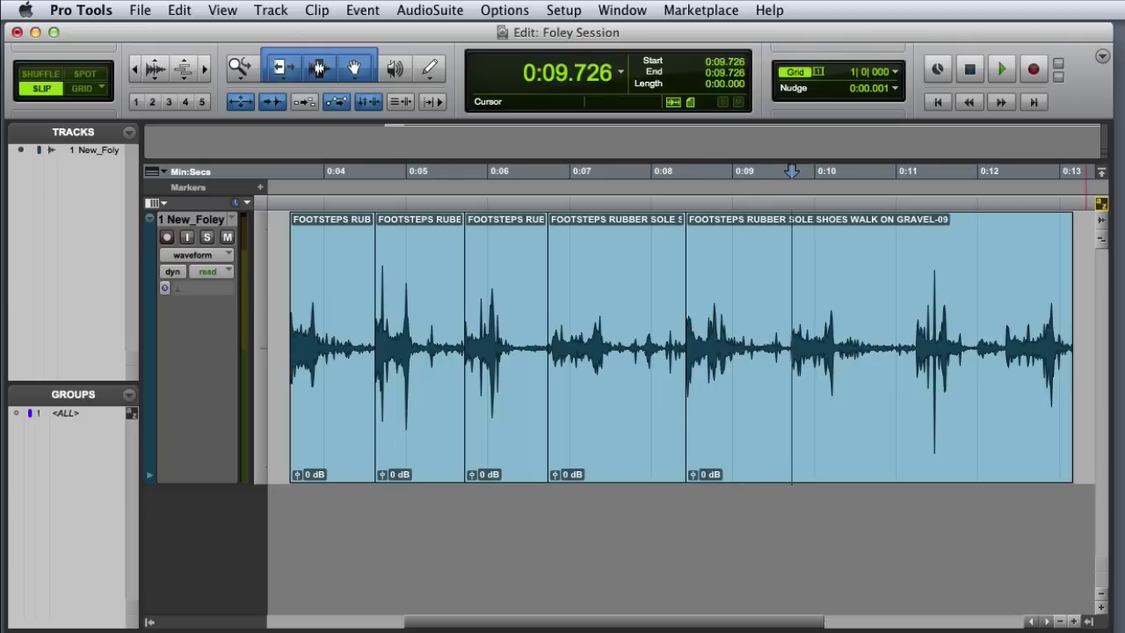
key("minus")
key("minus")
key("minus")
key("minus")
key("super+e")
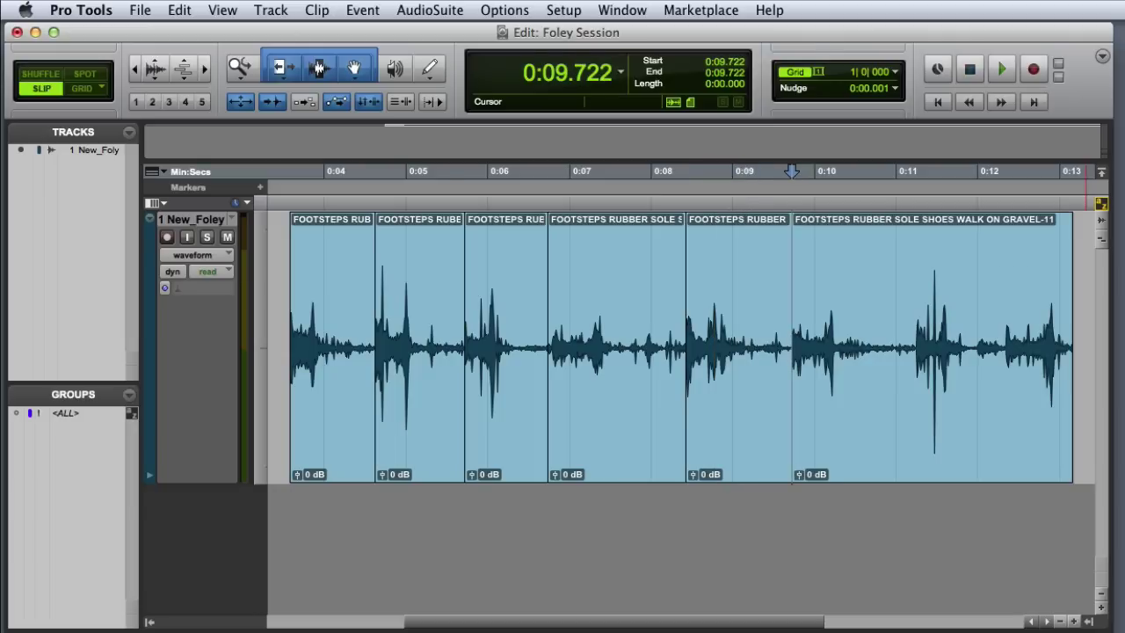
Step: Move the edit point to 0:11.250, just after the final footstep
key("Tab")
key("Tab")
key("Tab")
key("Tab")
key("Tab")
key("Tab")
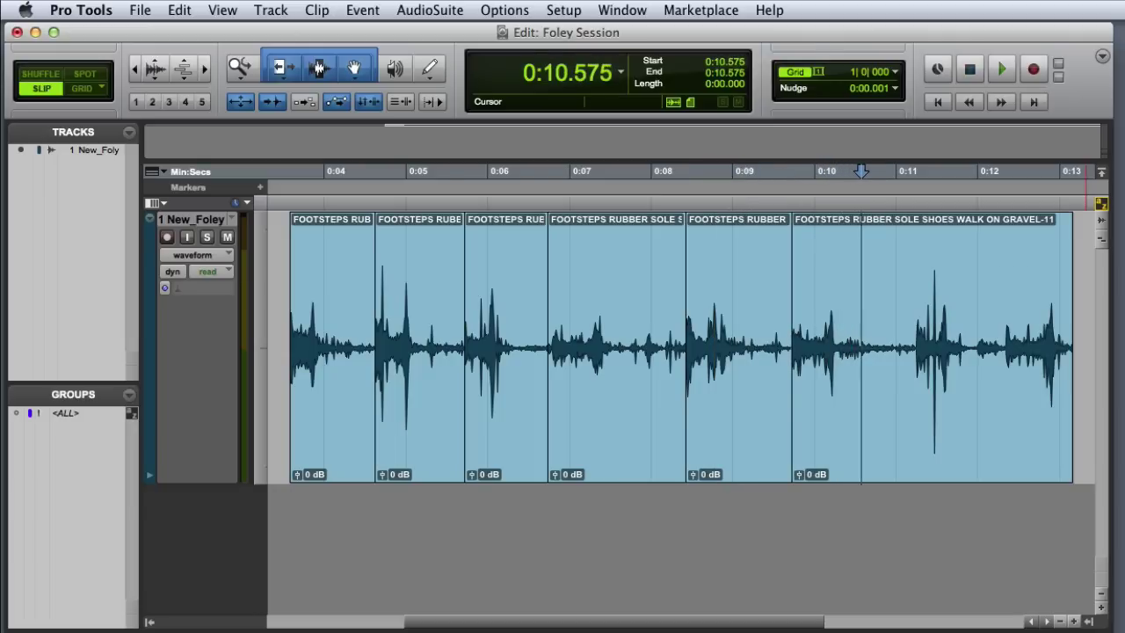
key("Tab")
key("minus")
key("minus")
key("minus")
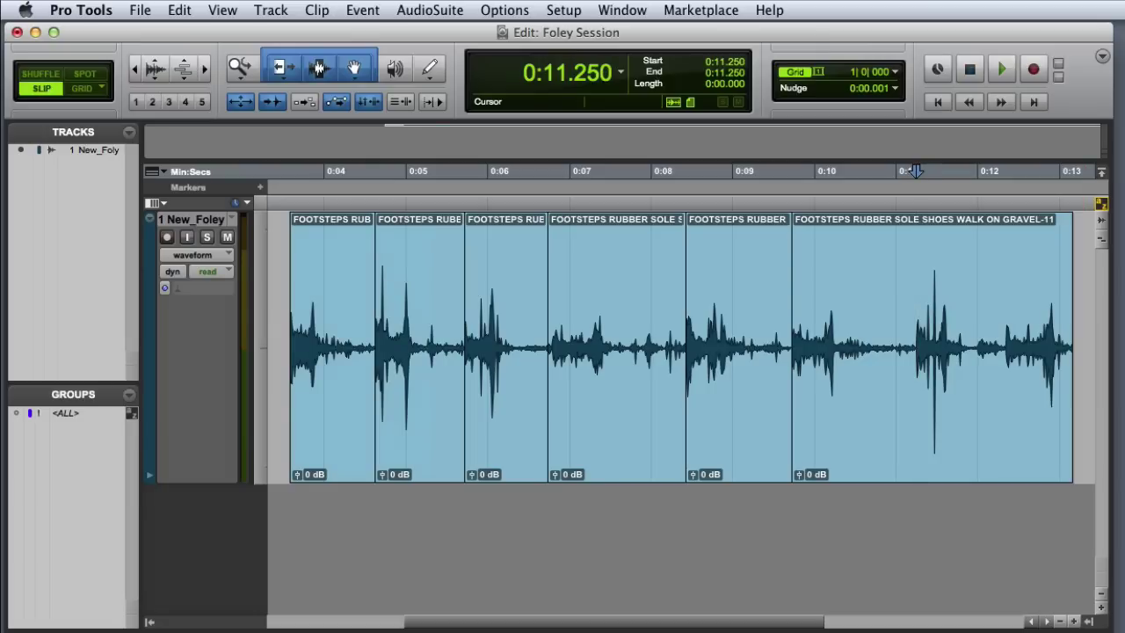
Step: Trim the last footstep clip's end to the edit point at 0:11.250
left_click(181, 9)
mouse_move(299, 408)
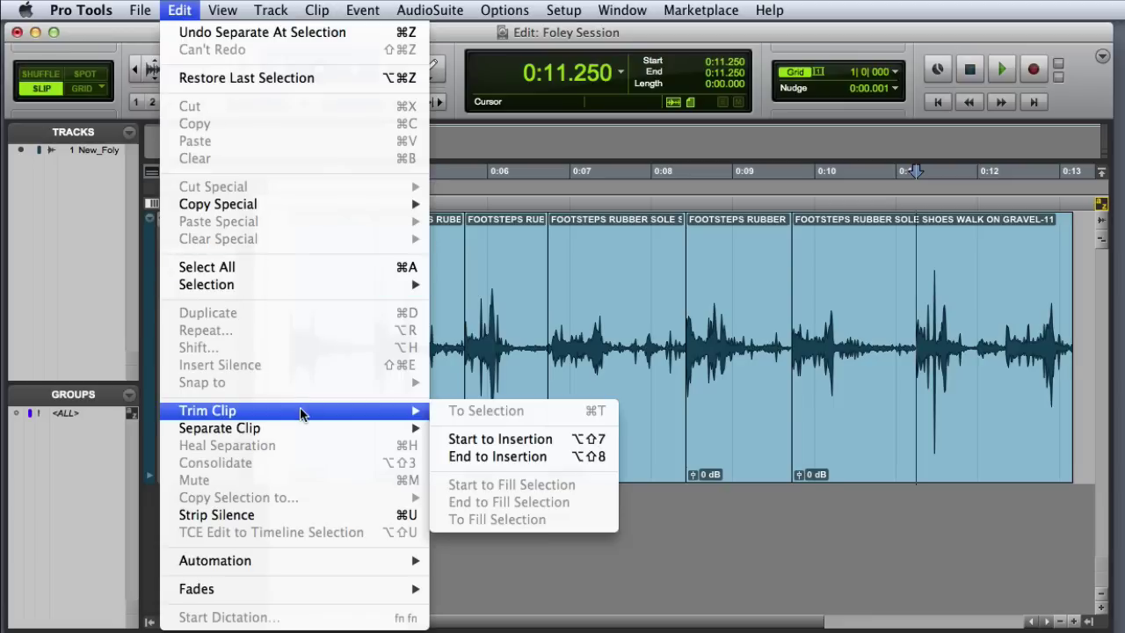
left_click(522, 463)
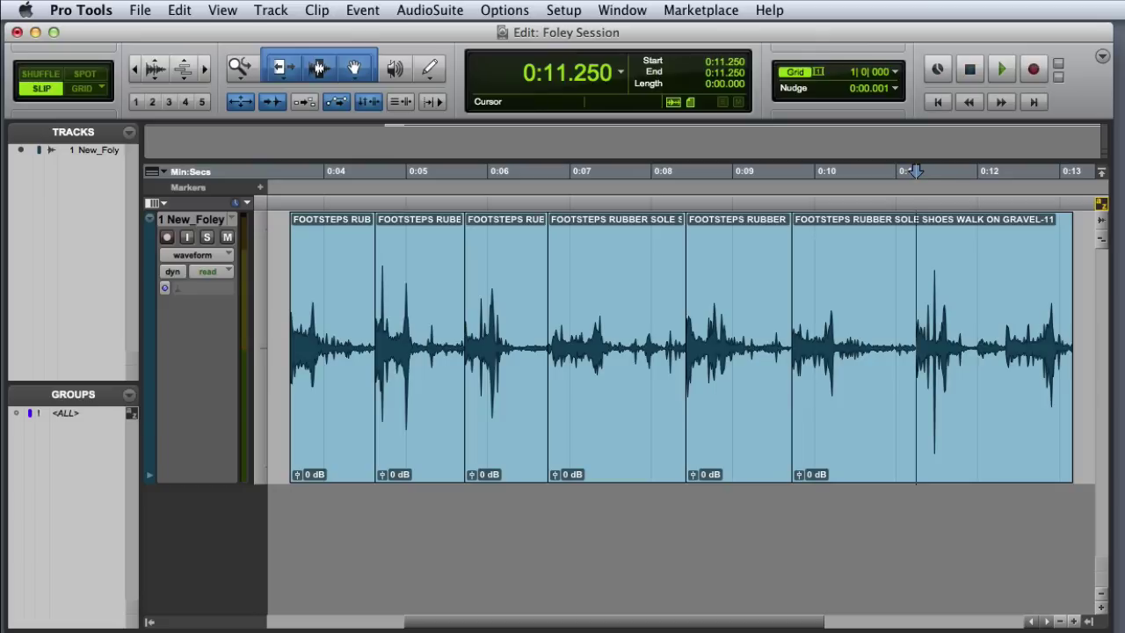
key("s")
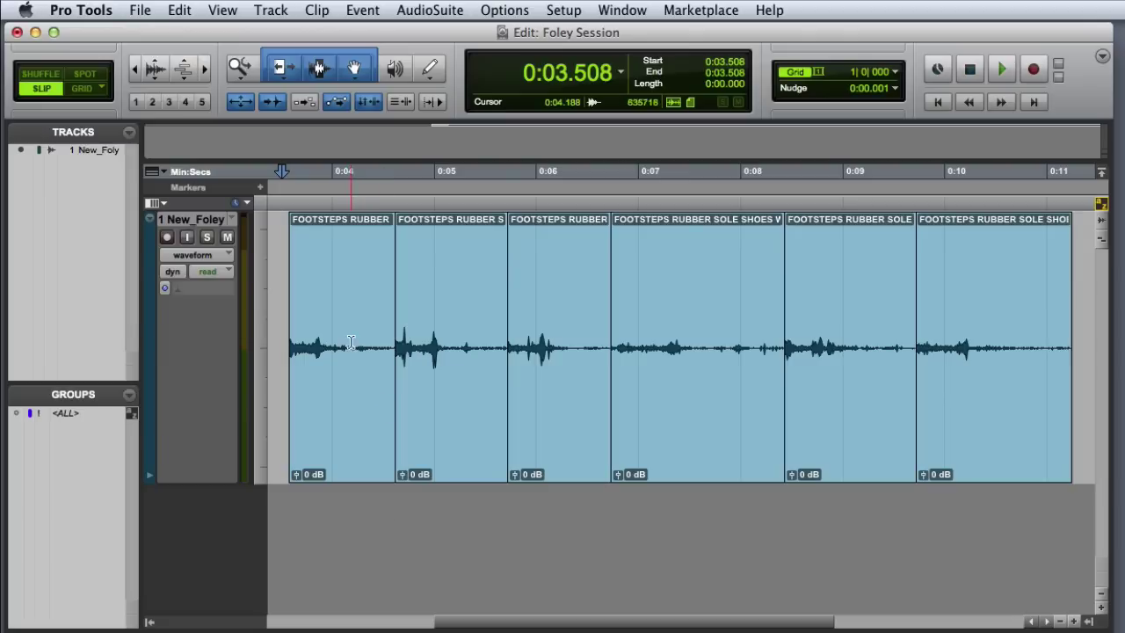
Step: Select all six footstep clips, first through last, and bring up Edit > Fades > Create
left_click(351, 392)
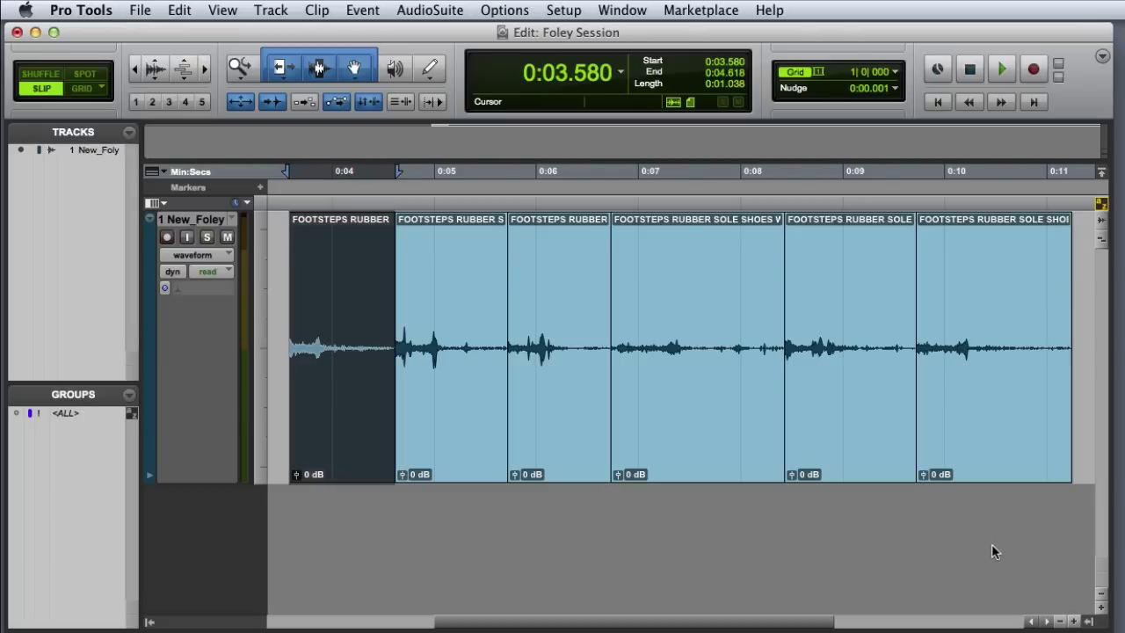
left_click(1008, 467, "shift")
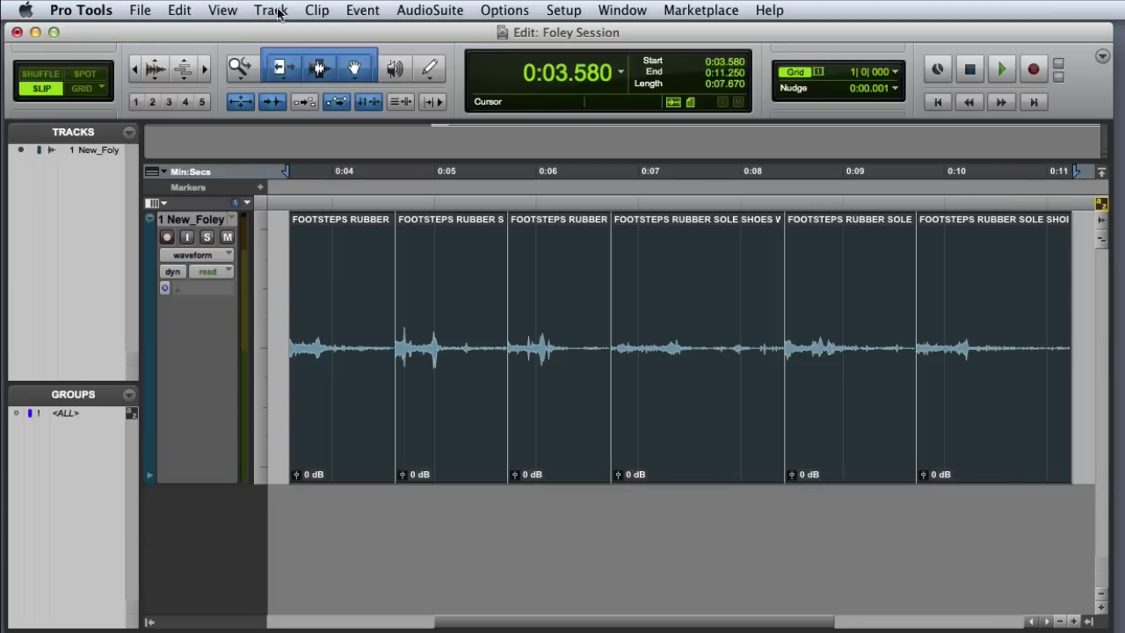
left_click(184, 10)
mouse_move(302, 587)
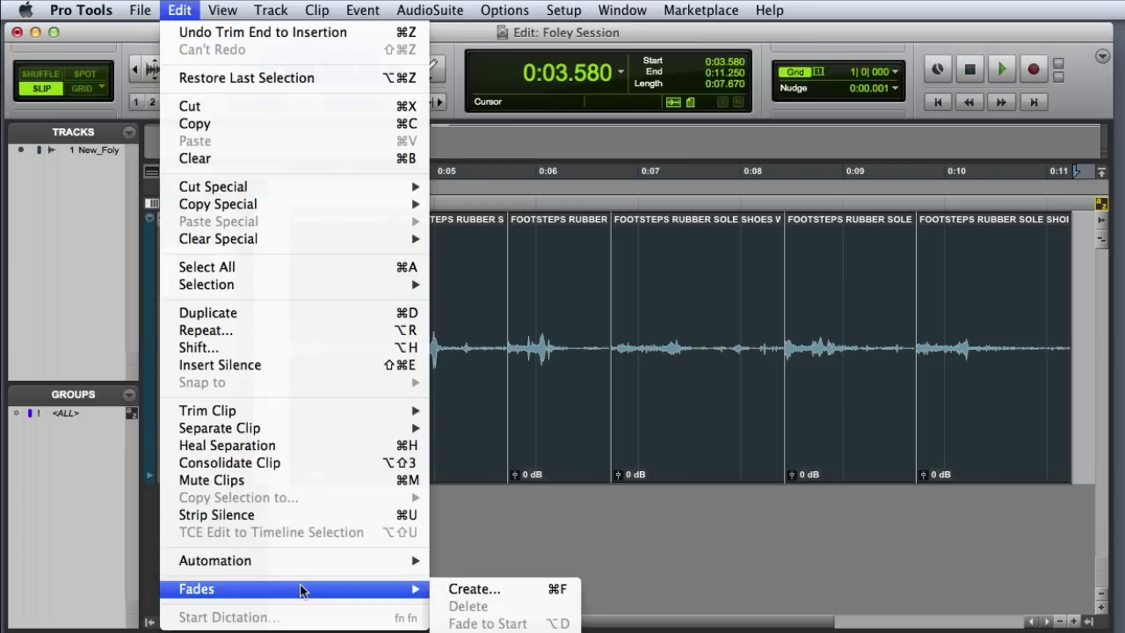
Step: Apply 3 ms batch fades to the six clips with Create new fades unchecked
left_click(526, 596)
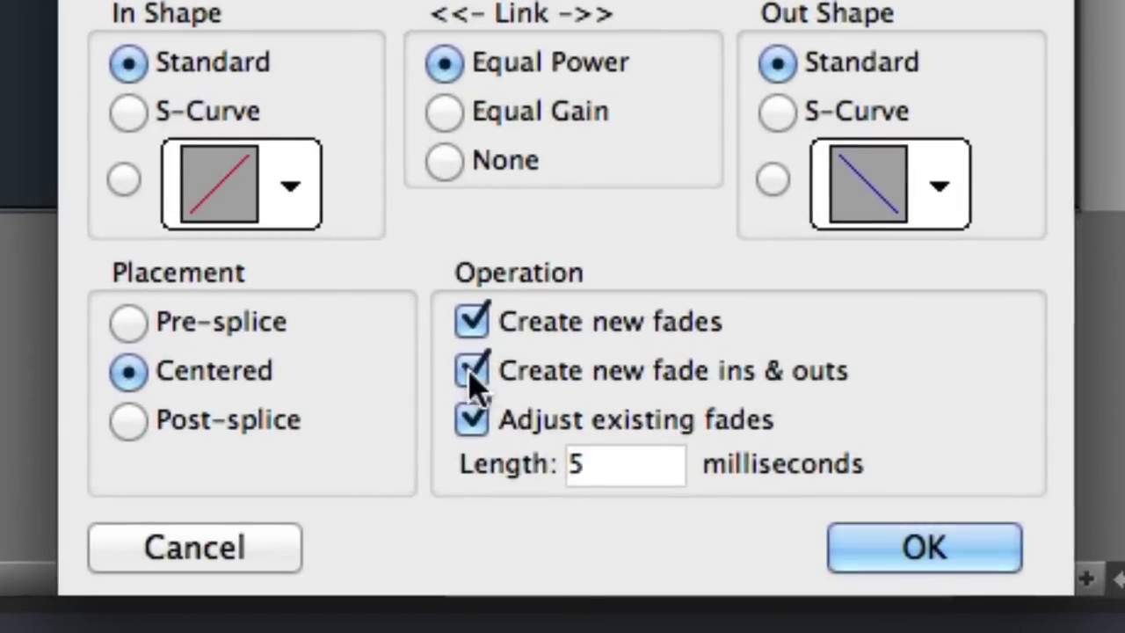
left_click(472, 322)
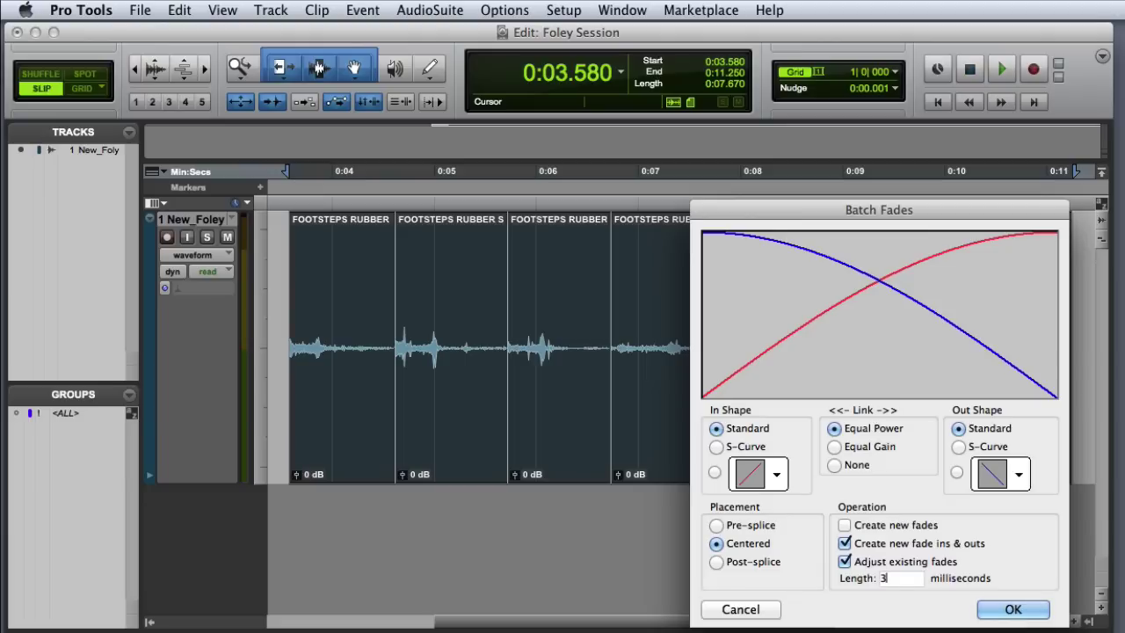
left_click(1013, 610)
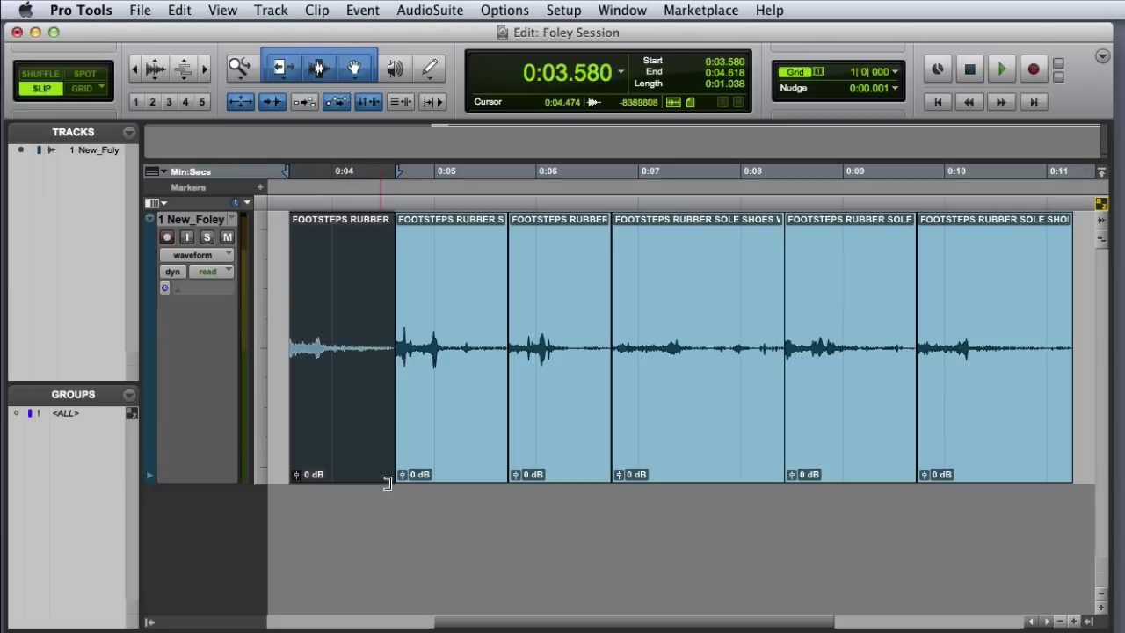
key("space")
left_click(452, 458)
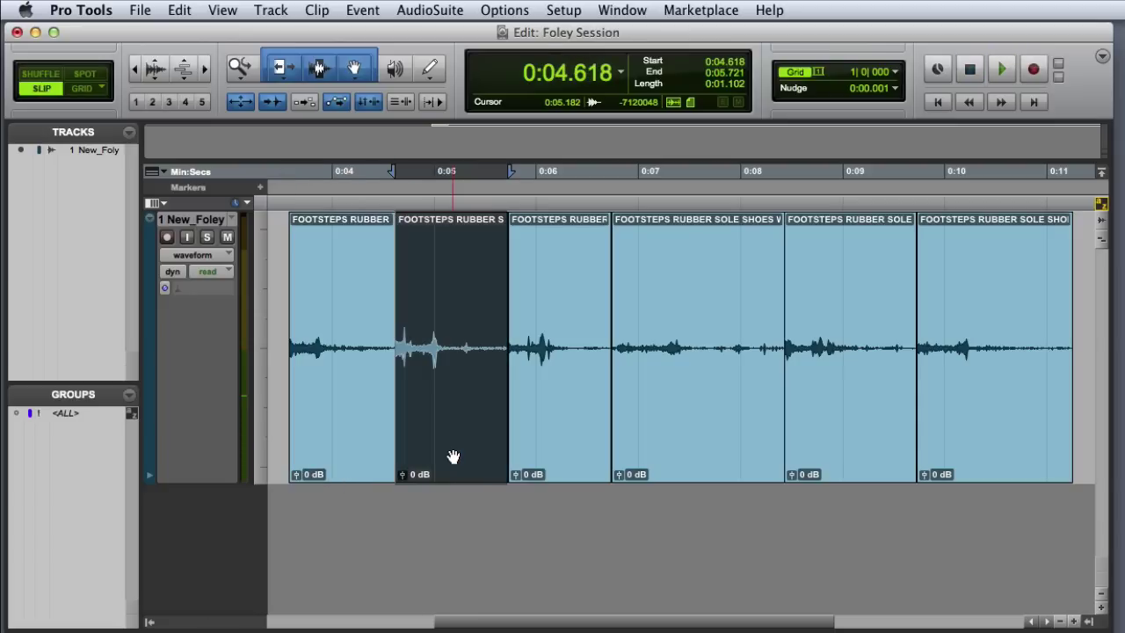
key("space")
left_click(568, 459)
key("space")
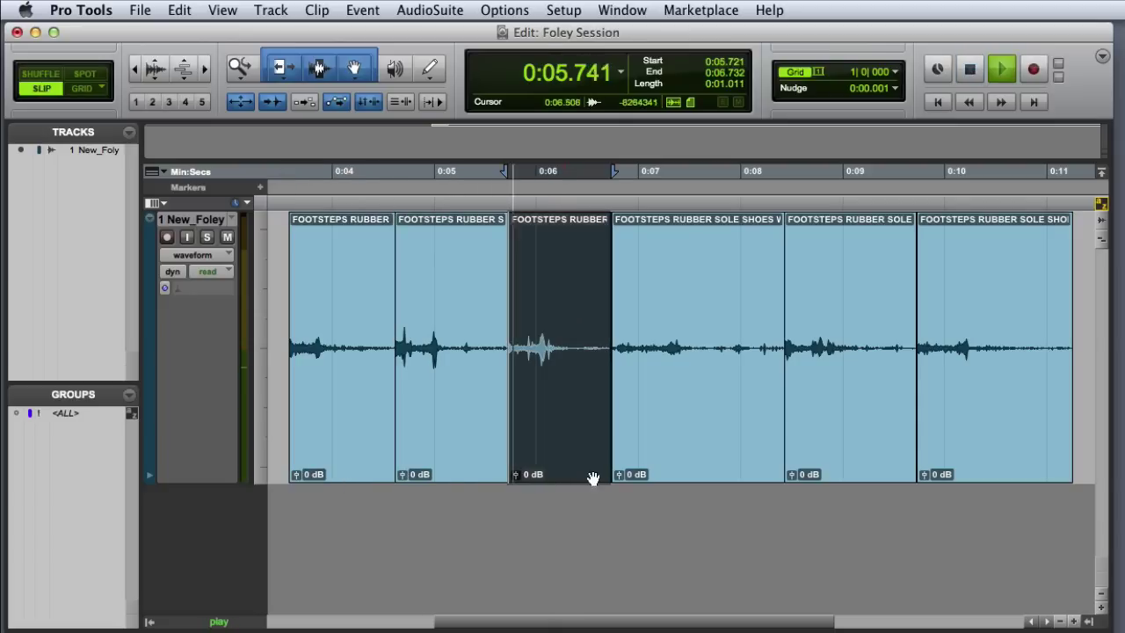
left_click(713, 455)
key("space")
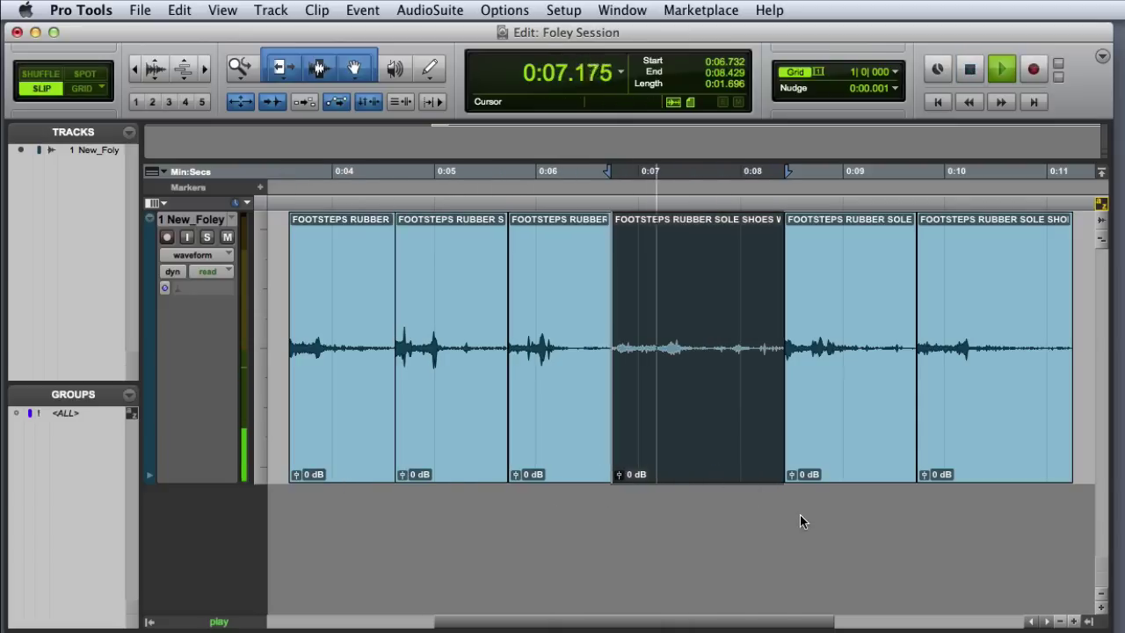
left_click(866, 464)
key("space")
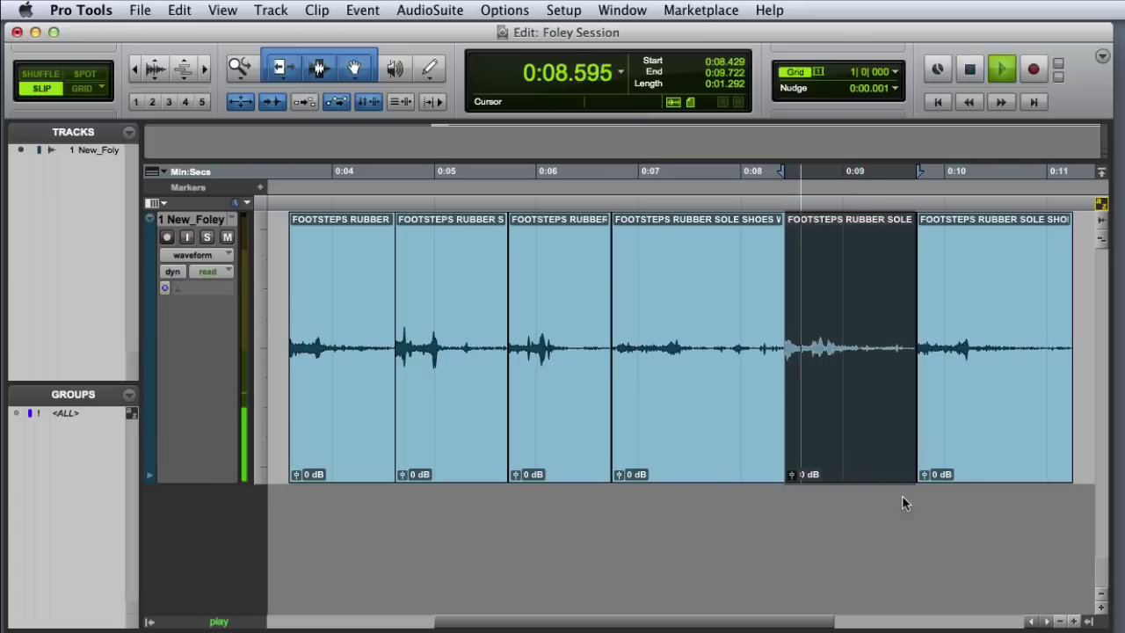
left_click(1011, 475)
key("space")
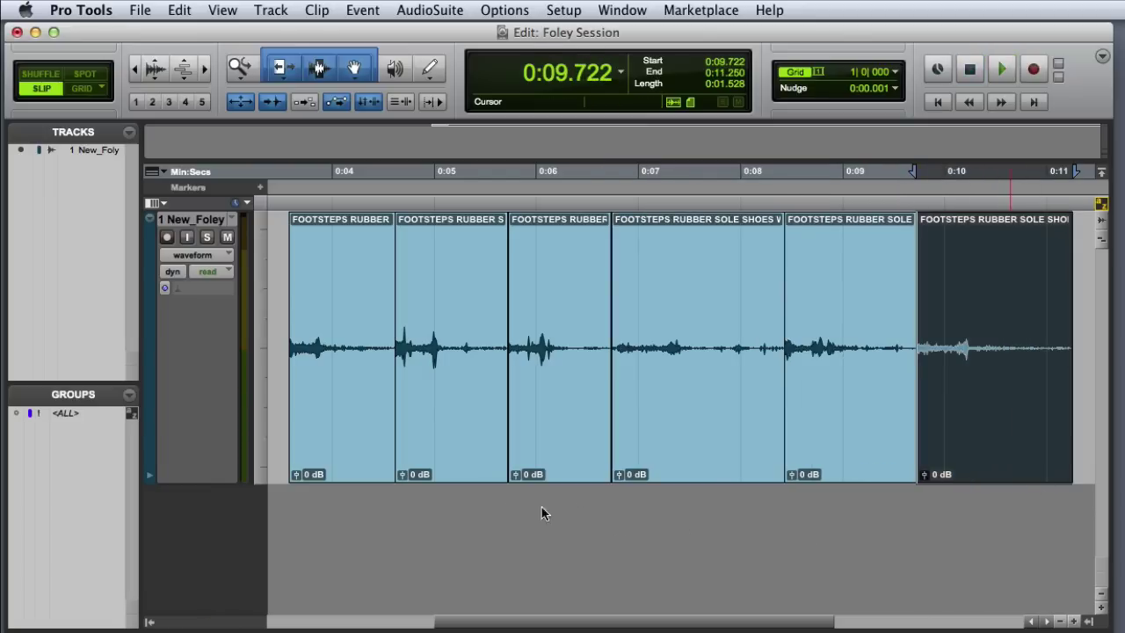
key("Return")
key("ctrl+Tab")
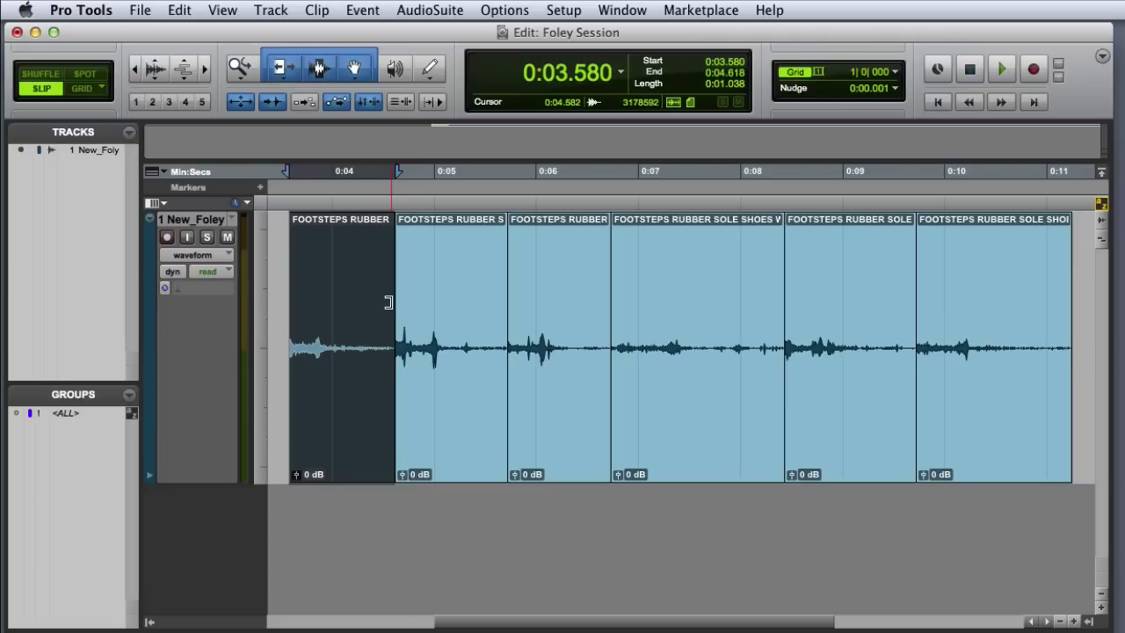
Step: Trim the first clip's tail to end at 0:04.519 and select it for consolidation
left_click_drag(388, 302, 384, 304)
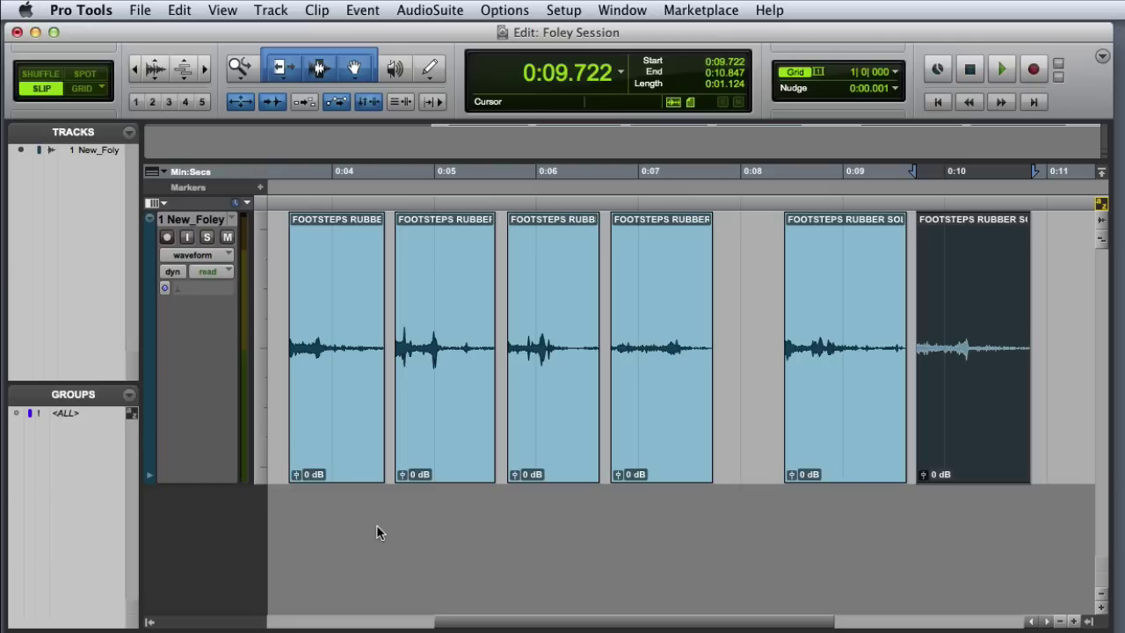
left_click(345, 446)
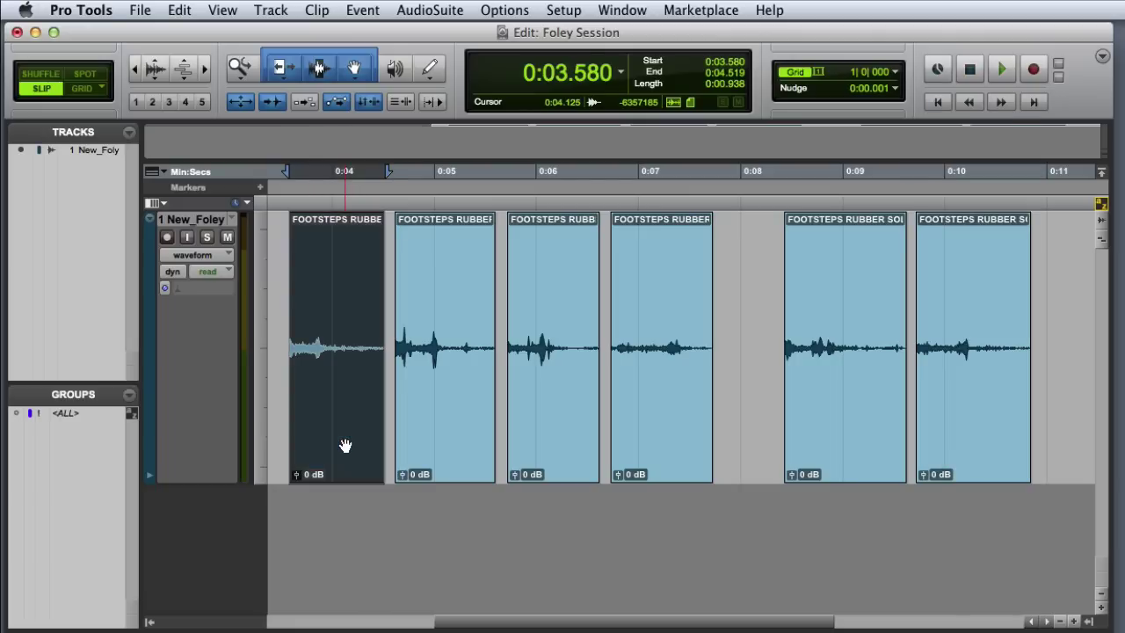
left_click(184, 12)
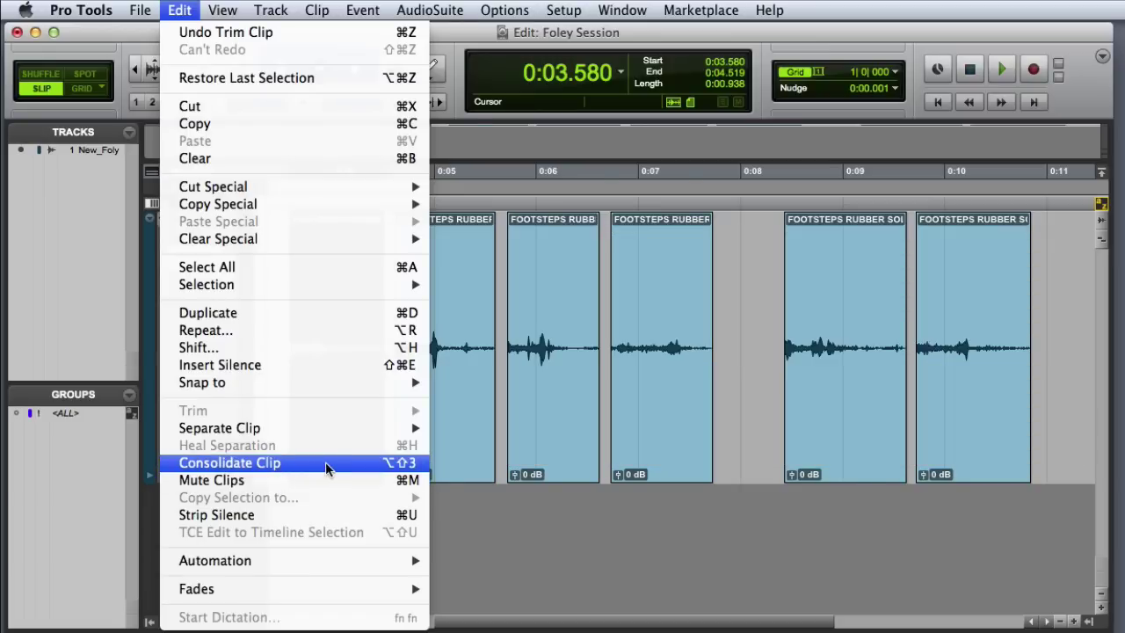
Step: Consolidate the first three footstep clips into New_Foley_01, New_Foley_02 and New_Foley_03
left_click(326, 464)
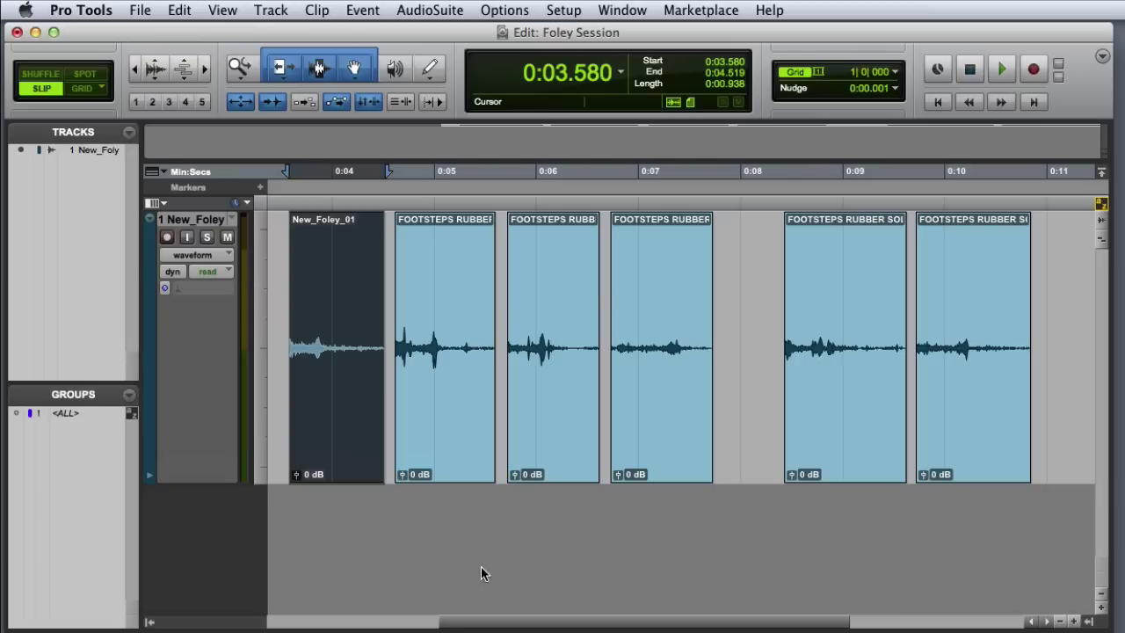
left_click(455, 467)
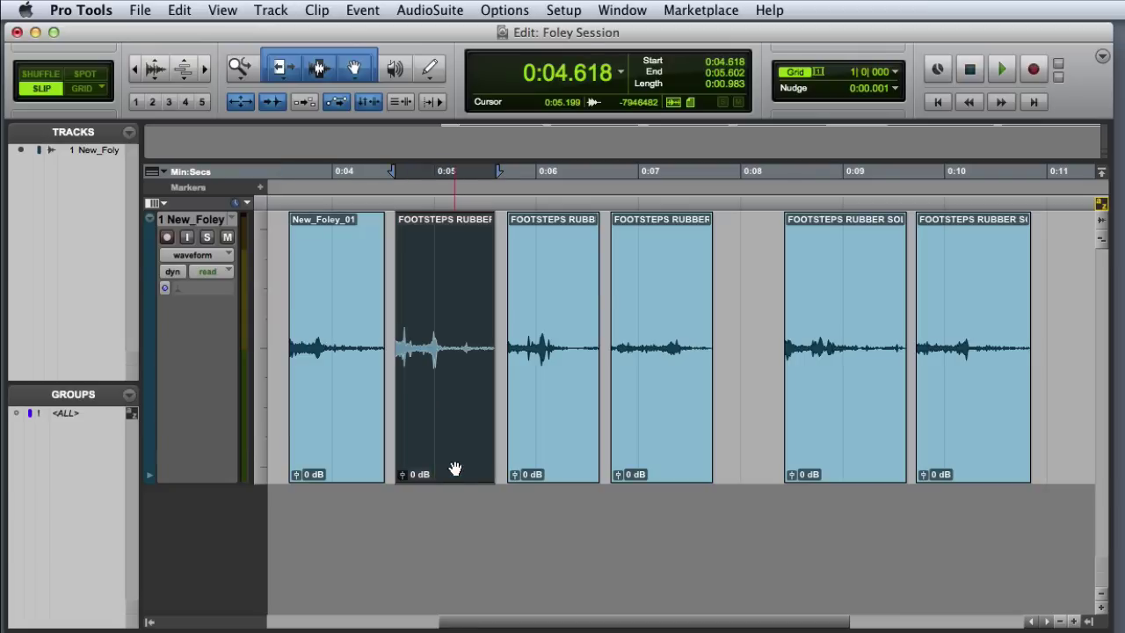
key("alt+shift+3")
left_click(549, 445)
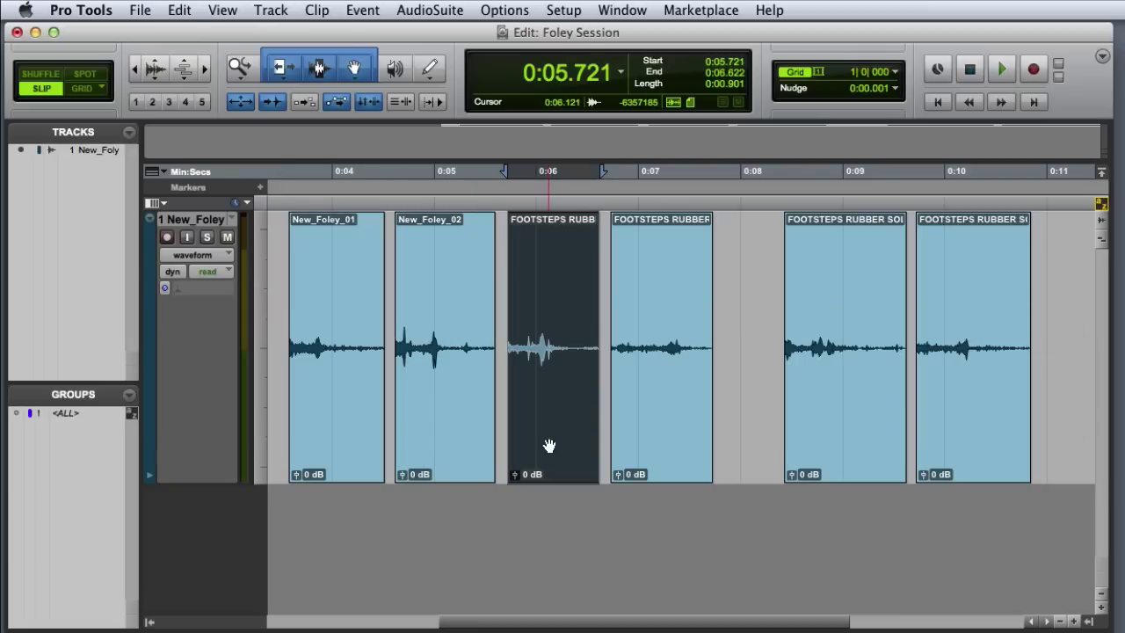
key("alt+shift+3")
Step: Consolidate the fourth, fifth and sixth clips into New_Foley_04, New_Foley_05 and New_Foley_06
left_click(655, 434)
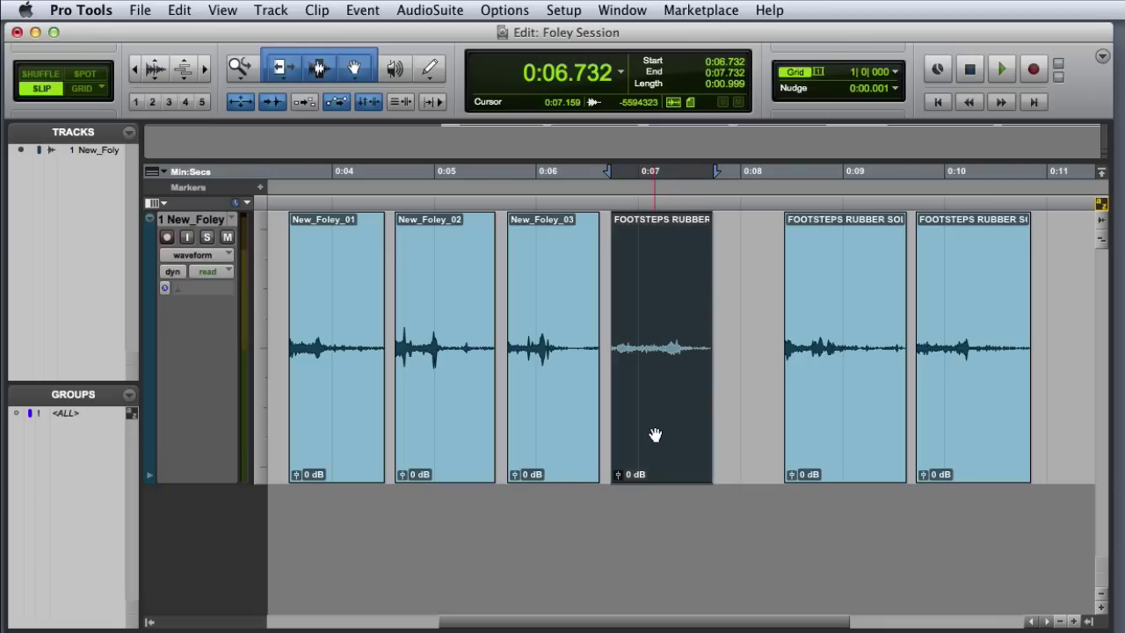
key("alt+shift+3")
left_click(837, 425)
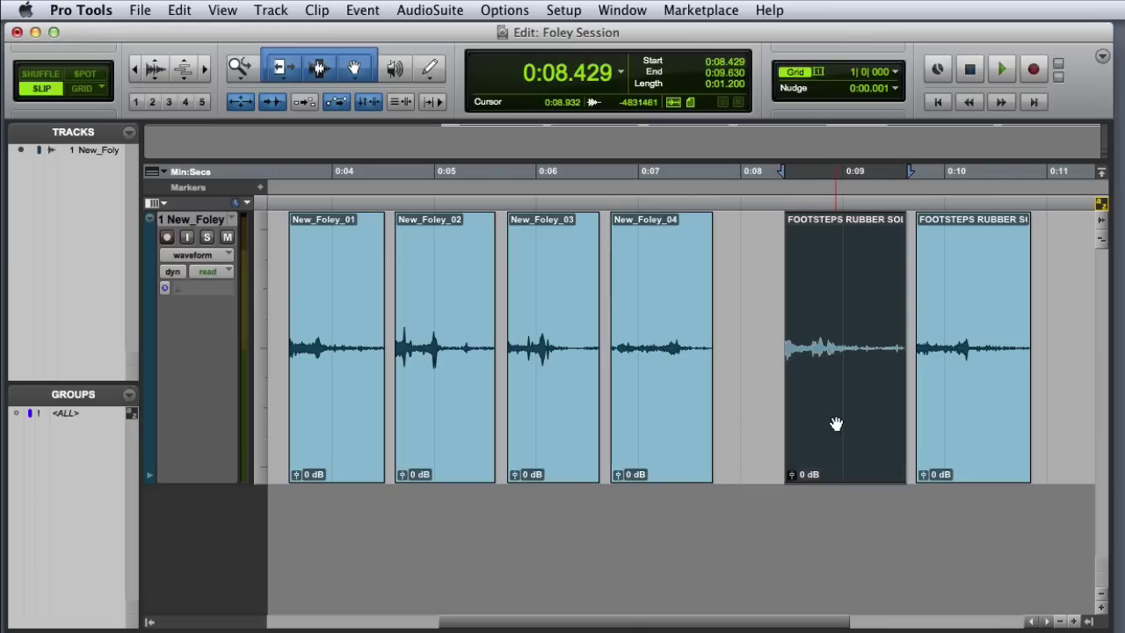
key("alt+shift+3")
left_click(968, 429)
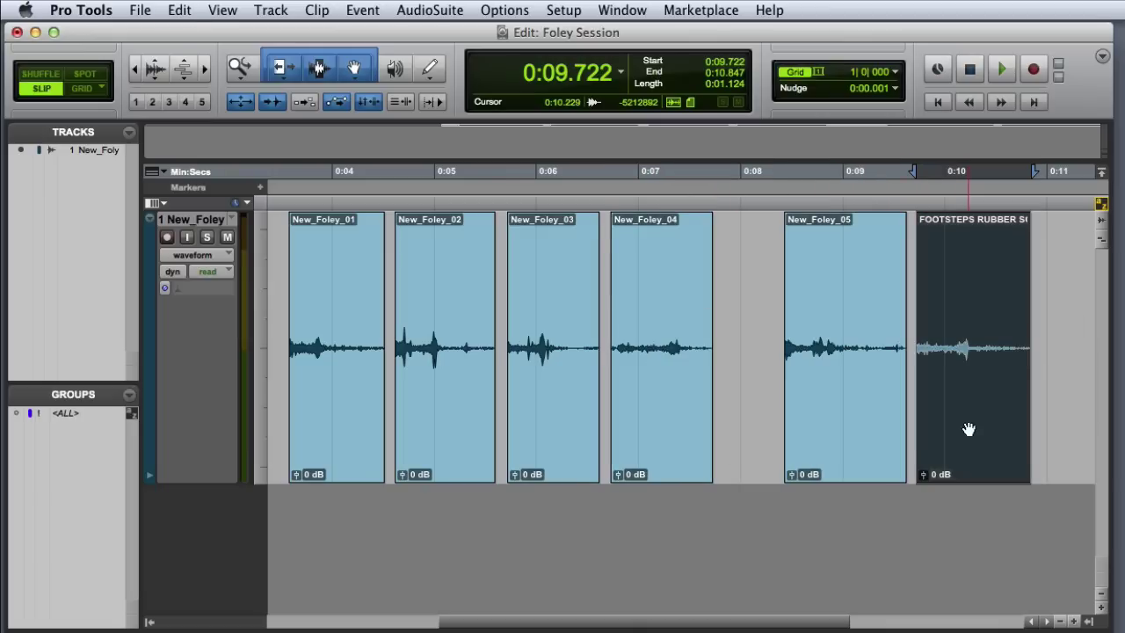
key("alt+shift+3")
Step: Reselect New_Foley_01 and fit the whole session in view
key("Return")
key("ctrl+Tab")
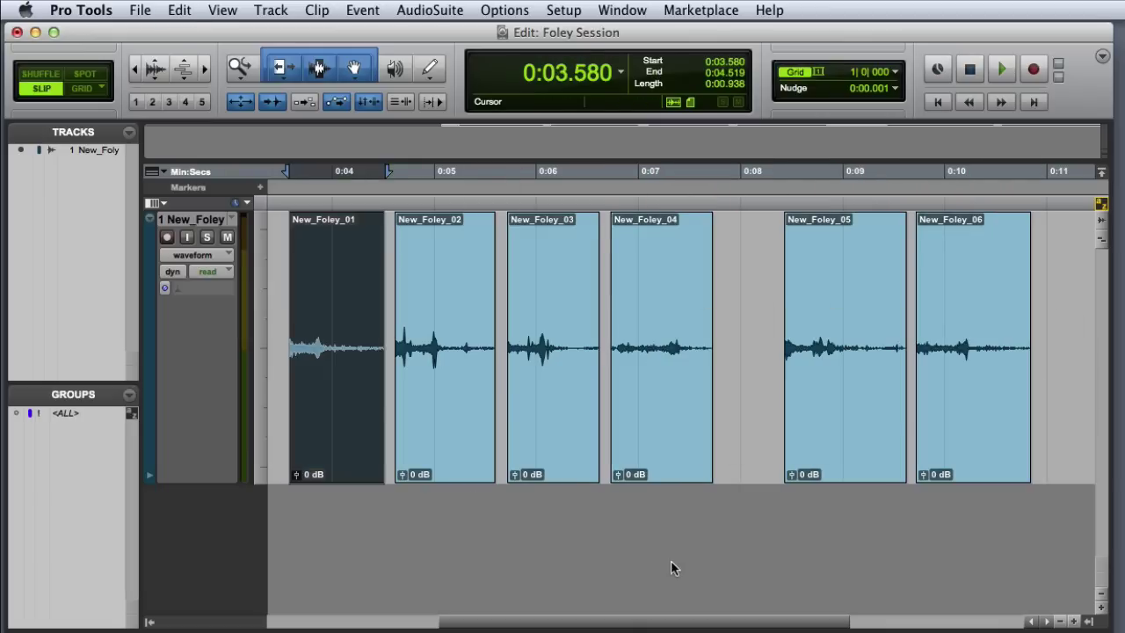
key("alt+a")
key("alt+f")
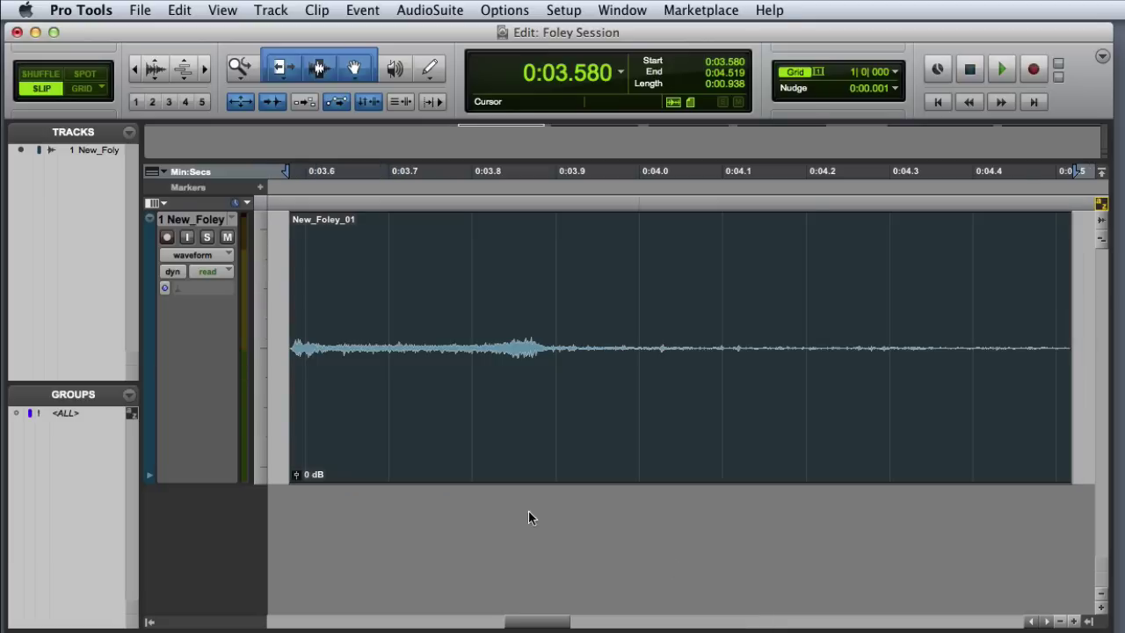